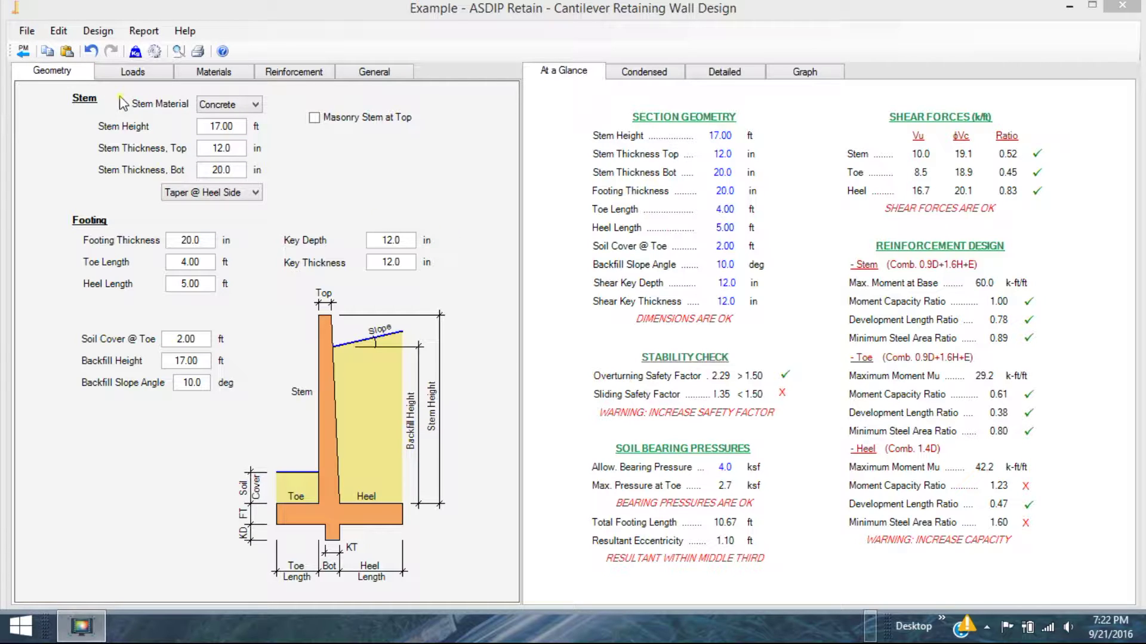
left_click(133, 71)
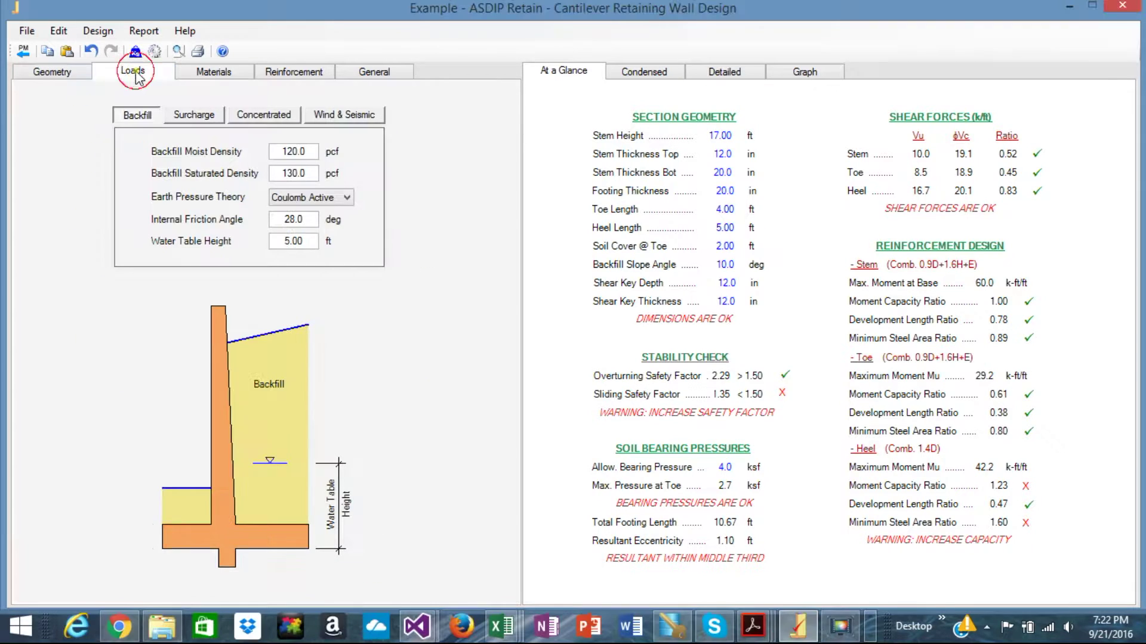
left_click(230, 75)
left_click(305, 73)
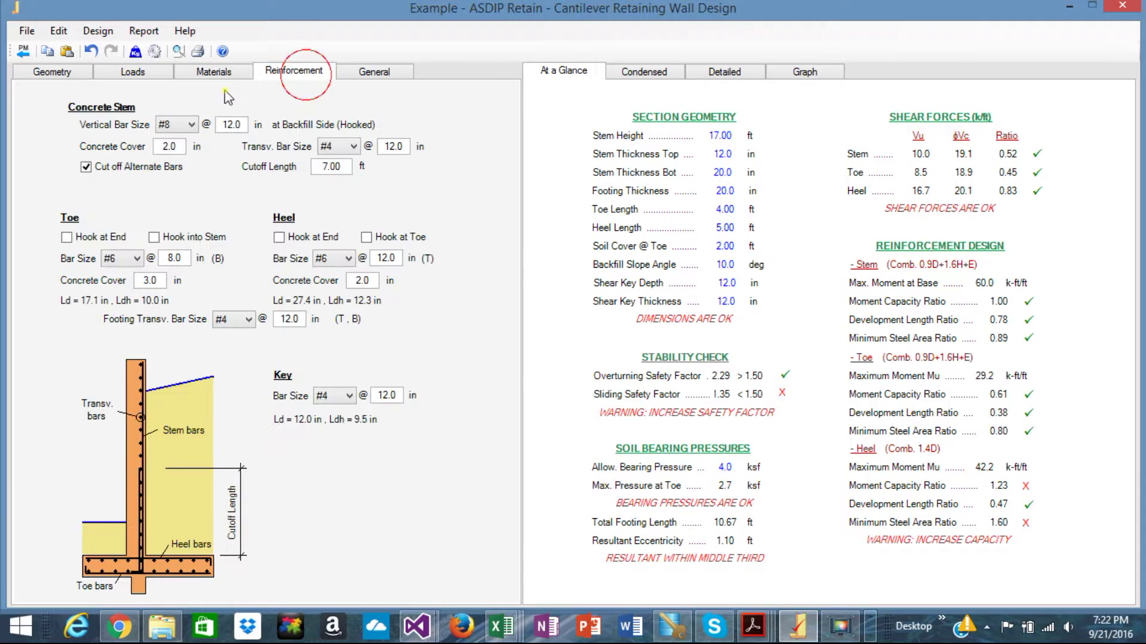
left_click(62, 73)
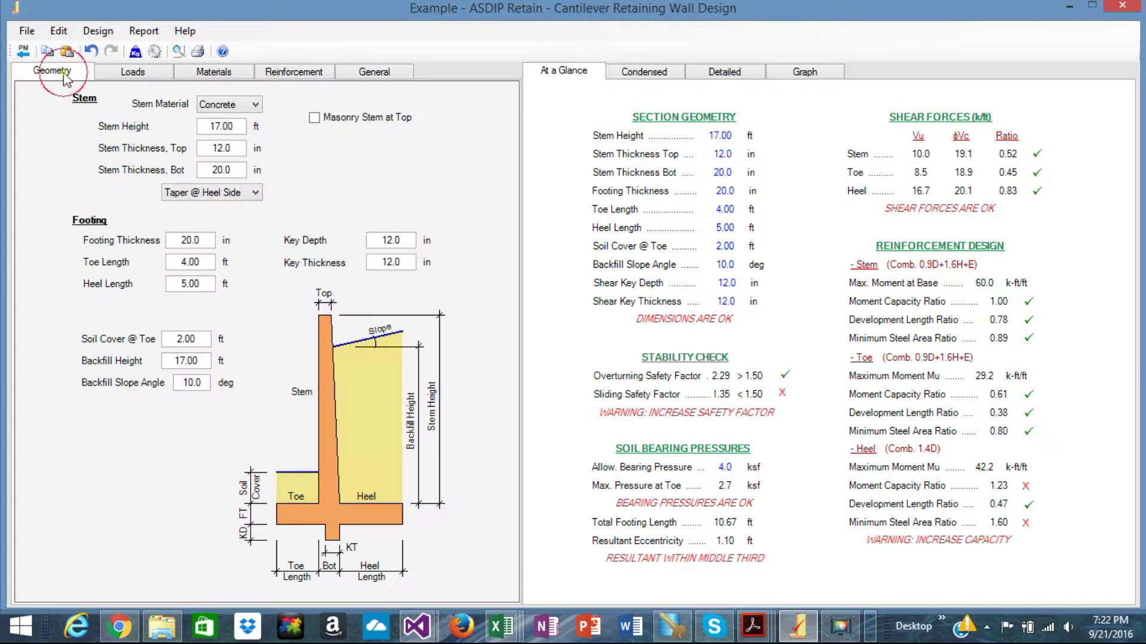
- Switch the stem material to Masonry, then set it back to Concrete
left_click(256, 105)
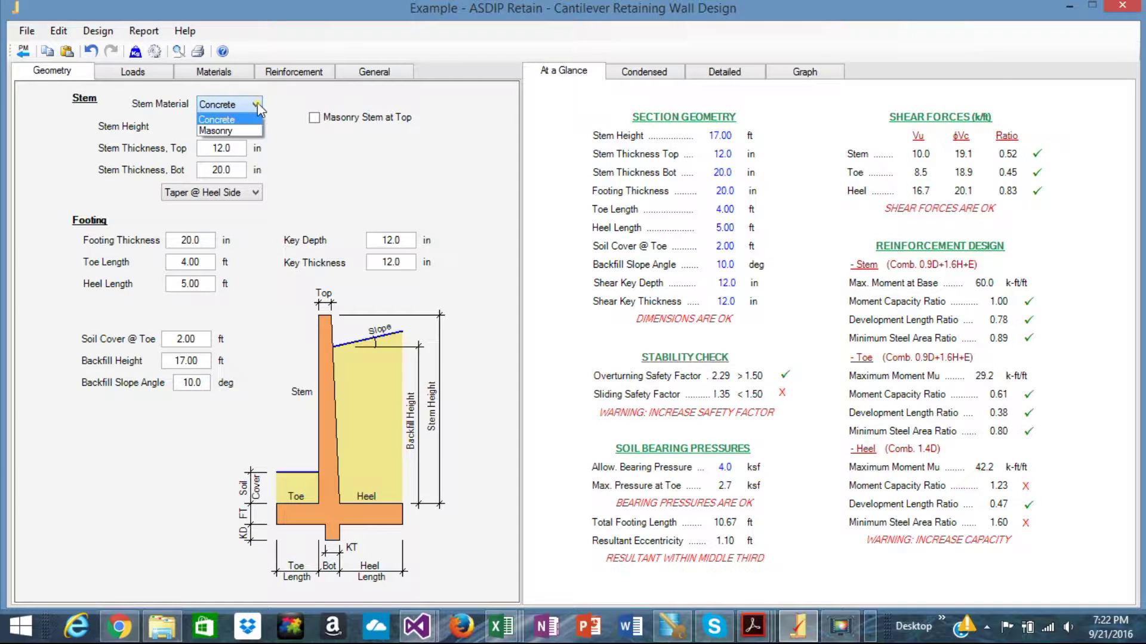
left_click(233, 132)
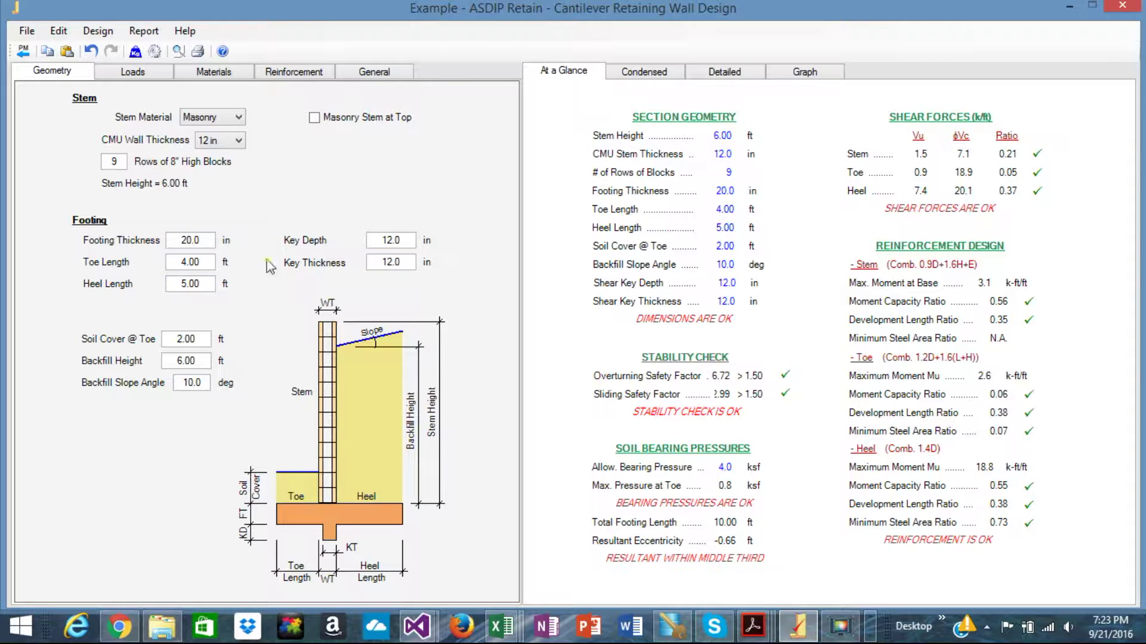
left_click(240, 118)
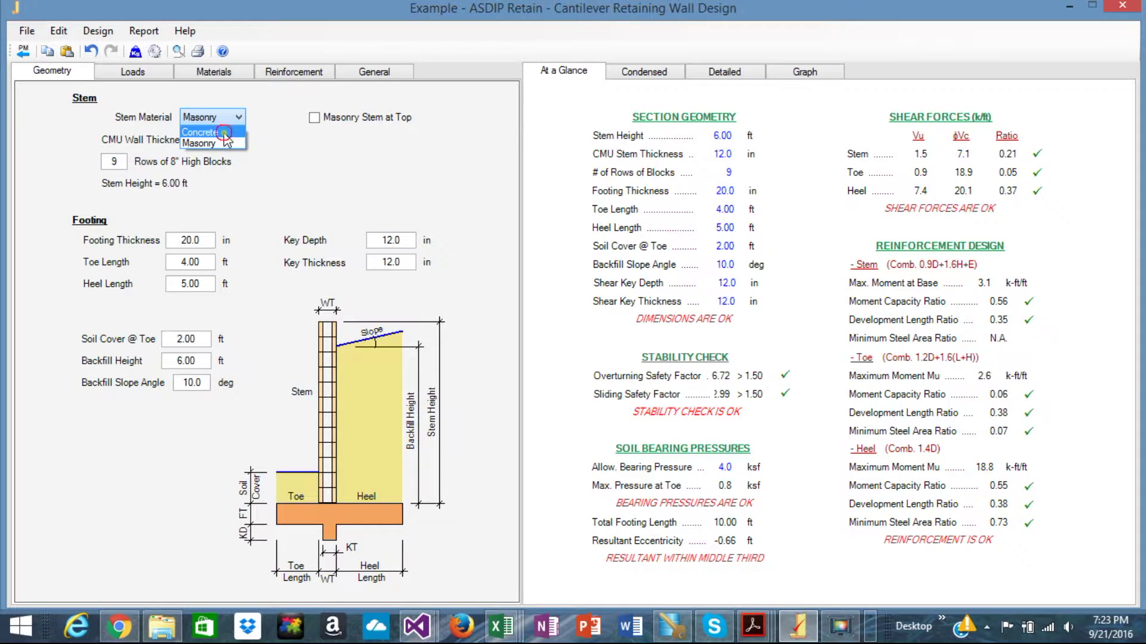
left_click(225, 133)
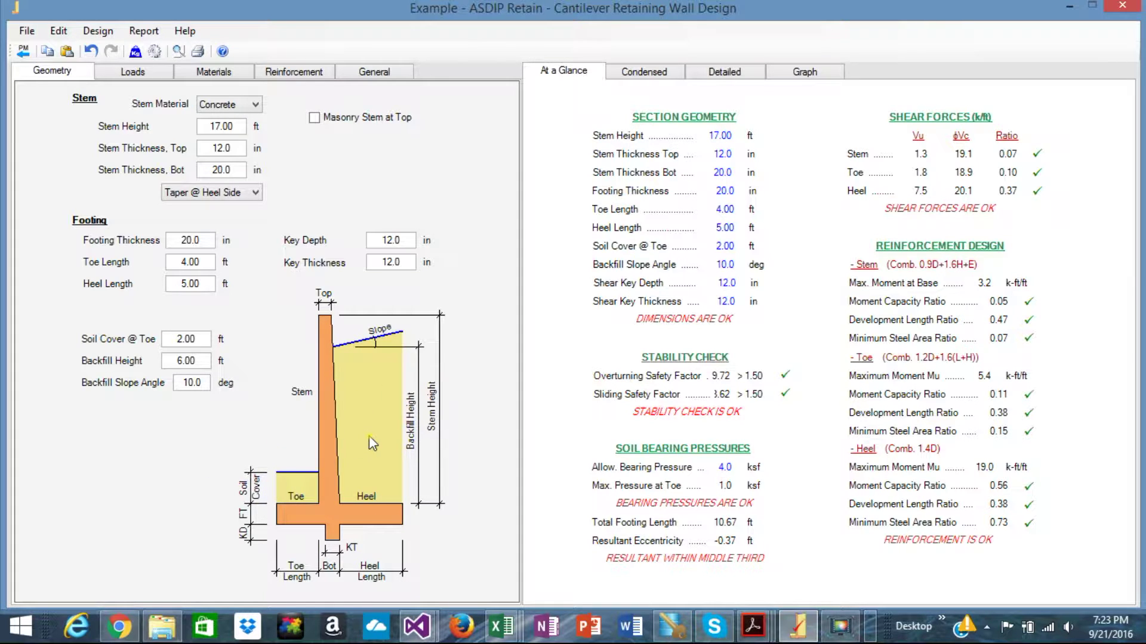
- Bring up the Loads inputs and review the earth pressure theories, keeping Coulomb Active
left_click(139, 74)
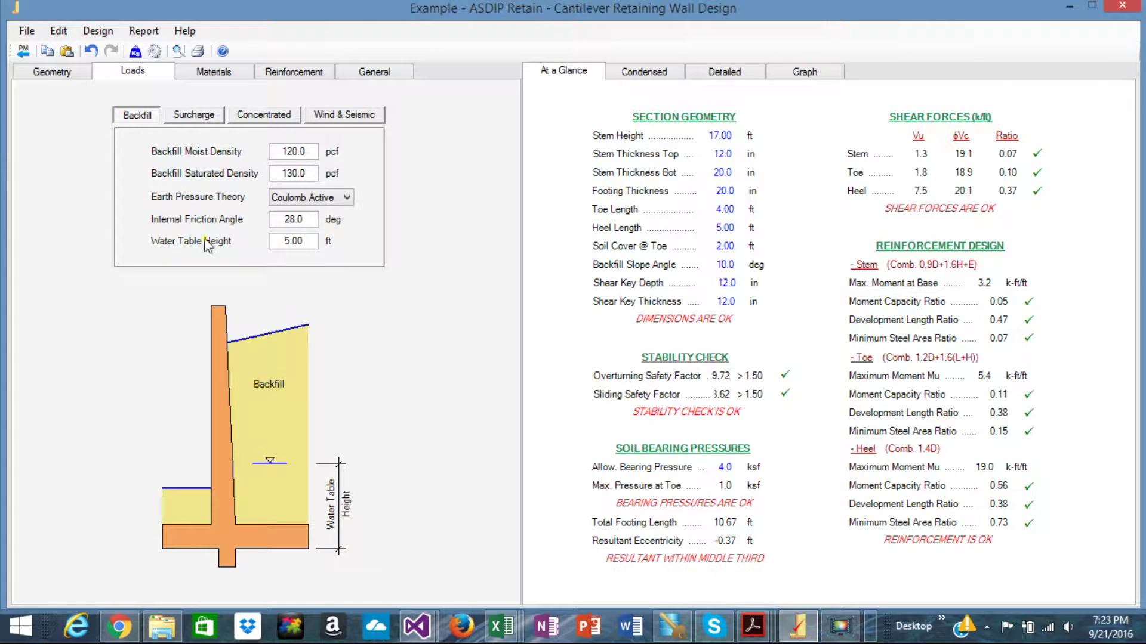
left_click(137, 117)
left_click(348, 199)
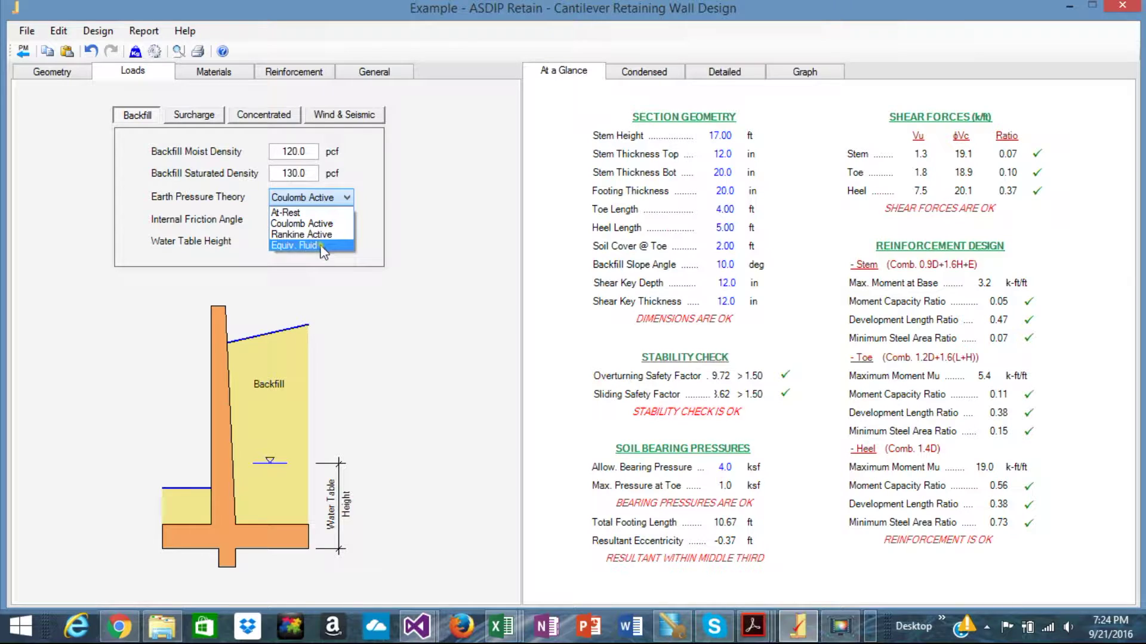
left_click(397, 193)
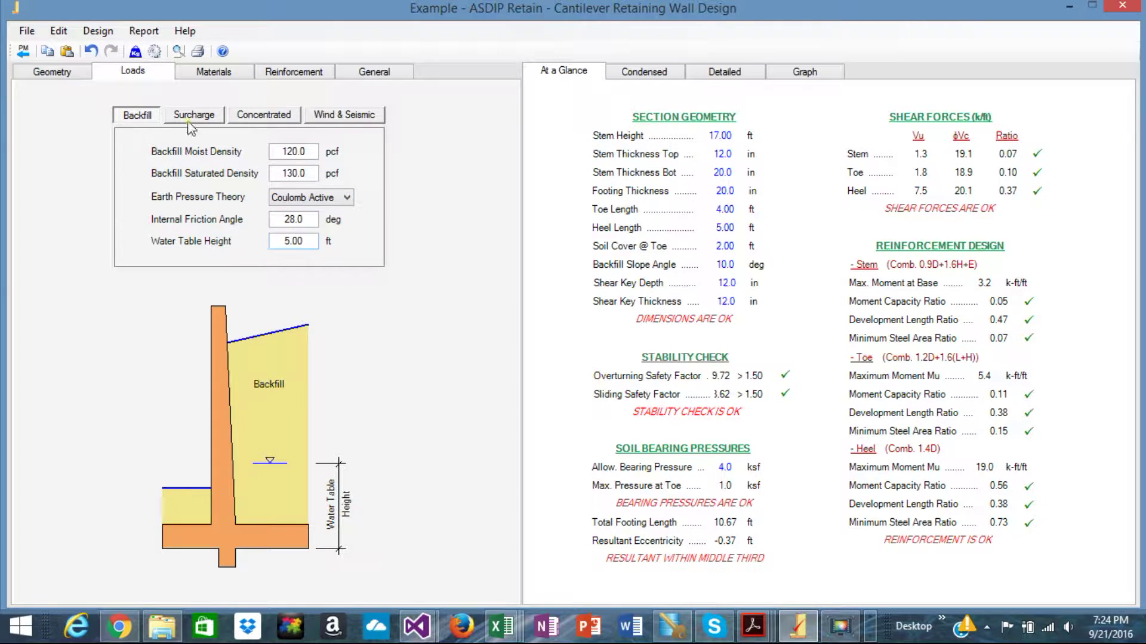
- Review the Surcharge, Concentrated and Wind & Seismic load inputs, cycling through them twice
left_click(208, 116)
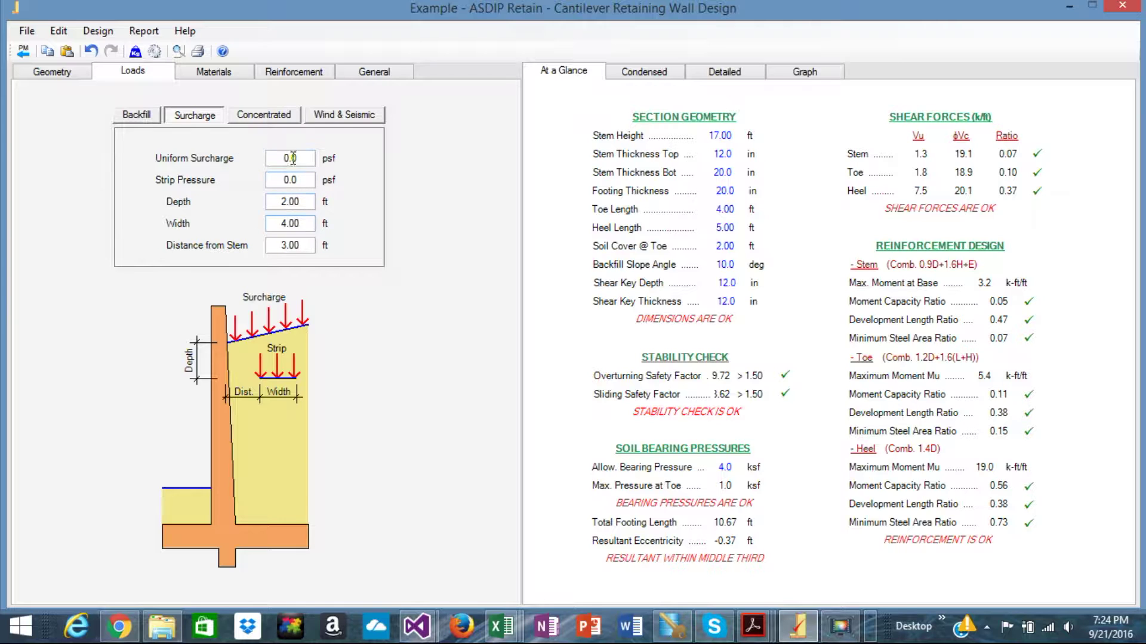
left_click(267, 115)
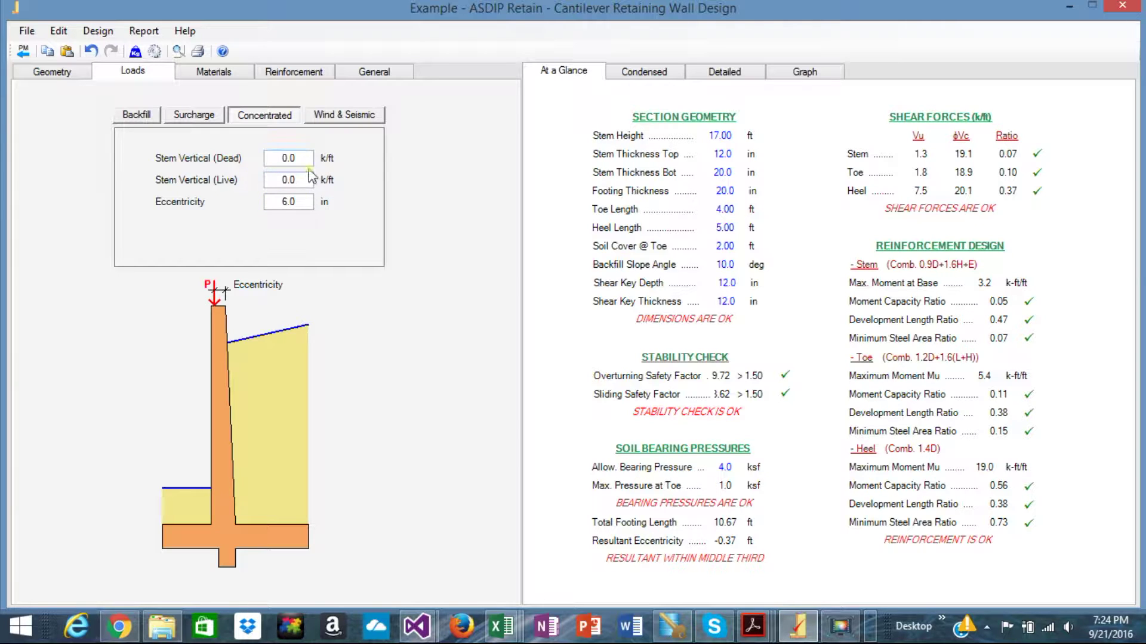
left_click(335, 116)
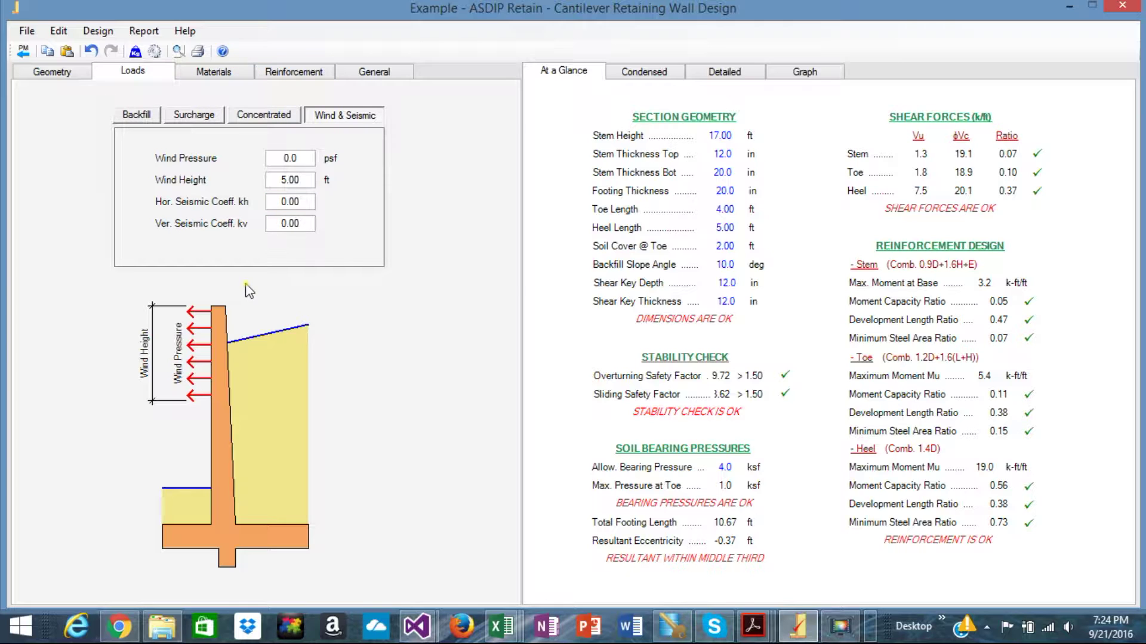
left_click(149, 115)
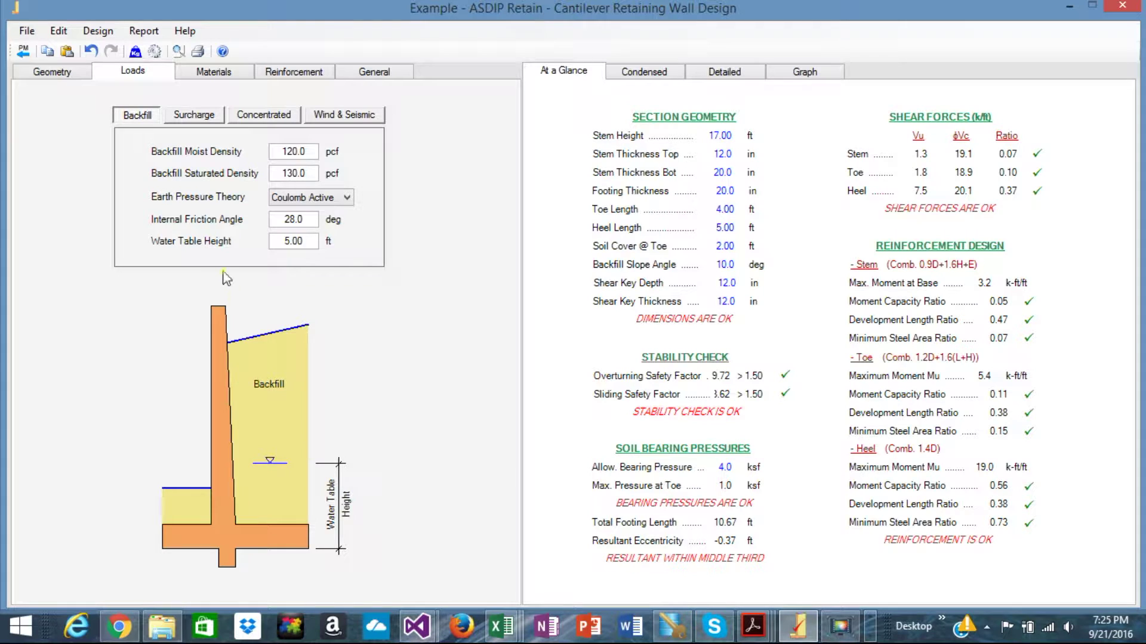
left_click(194, 117)
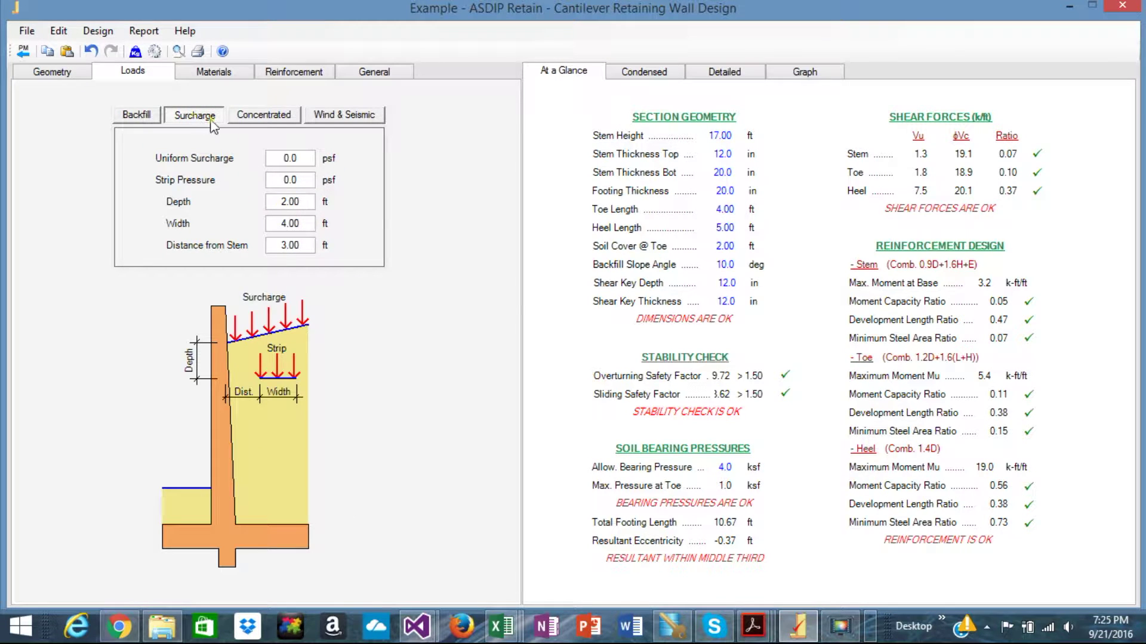
left_click(265, 117)
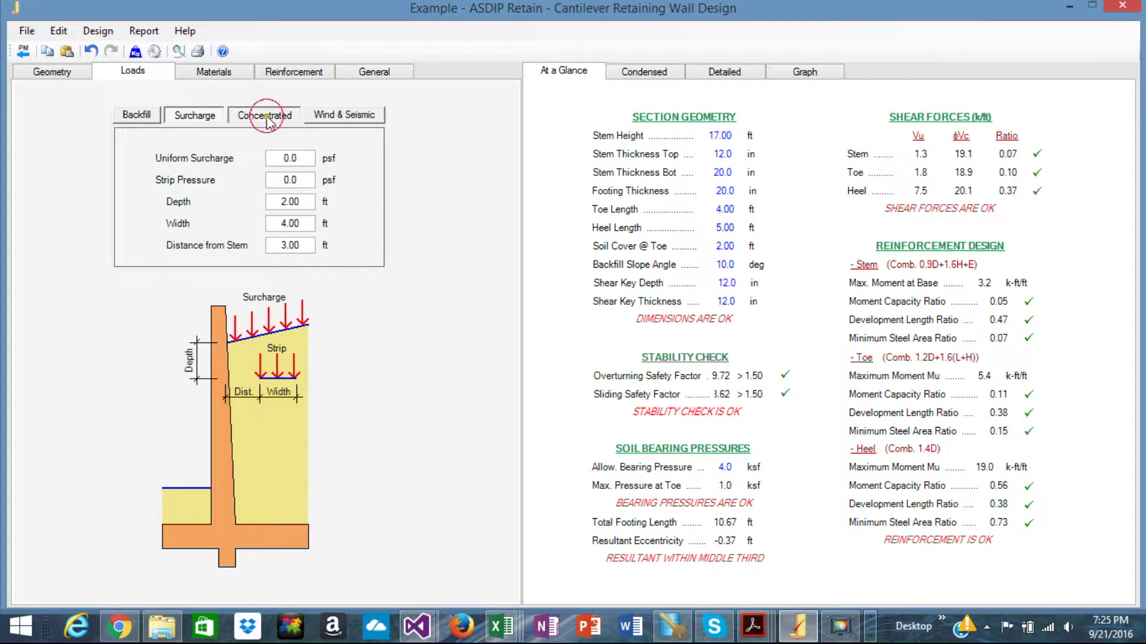
left_click(346, 117)
- On Materials, review typical soil friction values (0.55, 0.45, 0.35), keeping 0.50
left_click(216, 74)
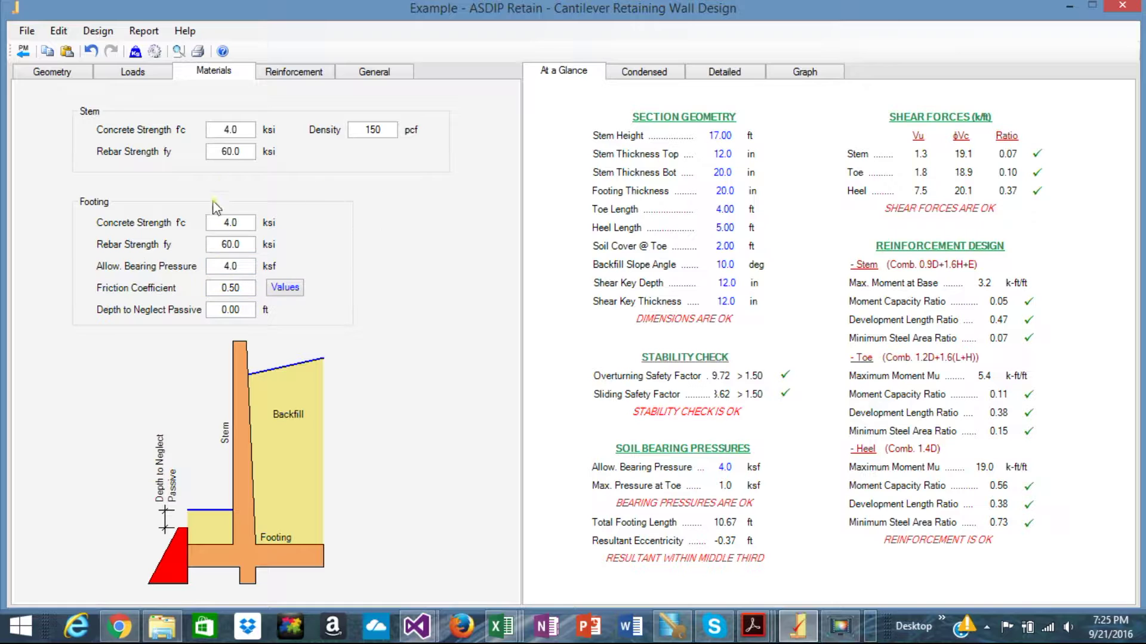
left_click(284, 289)
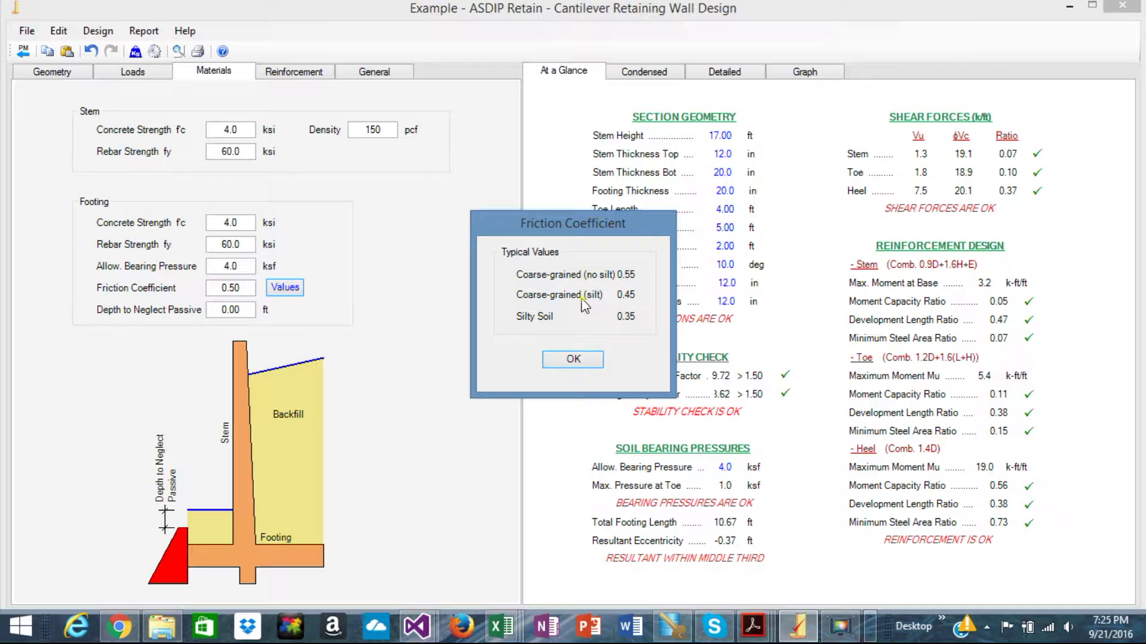
left_click(565, 369)
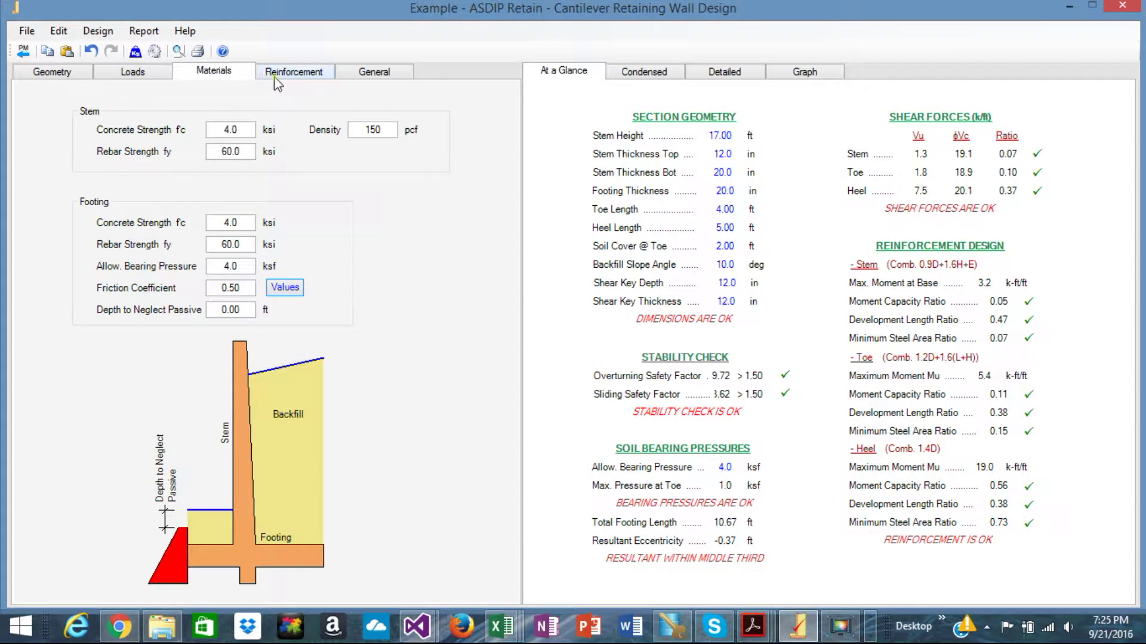
- On the Reinforcement inputs, cut off alternate stem bars with a 7.00 ft cutoff length
left_click(275, 79)
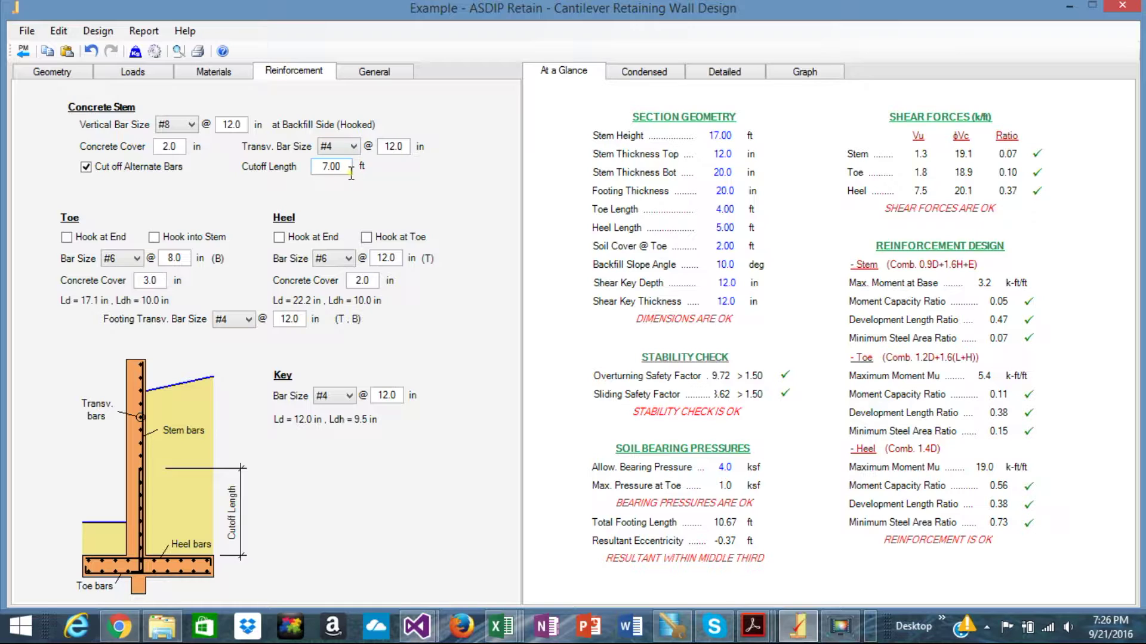
left_click(86, 167)
left_click(87, 168)
- Set backfill height to 17.00 ft and view stem moment (60.1 k-ft/ft) and shear graphs
left_click(725, 73)
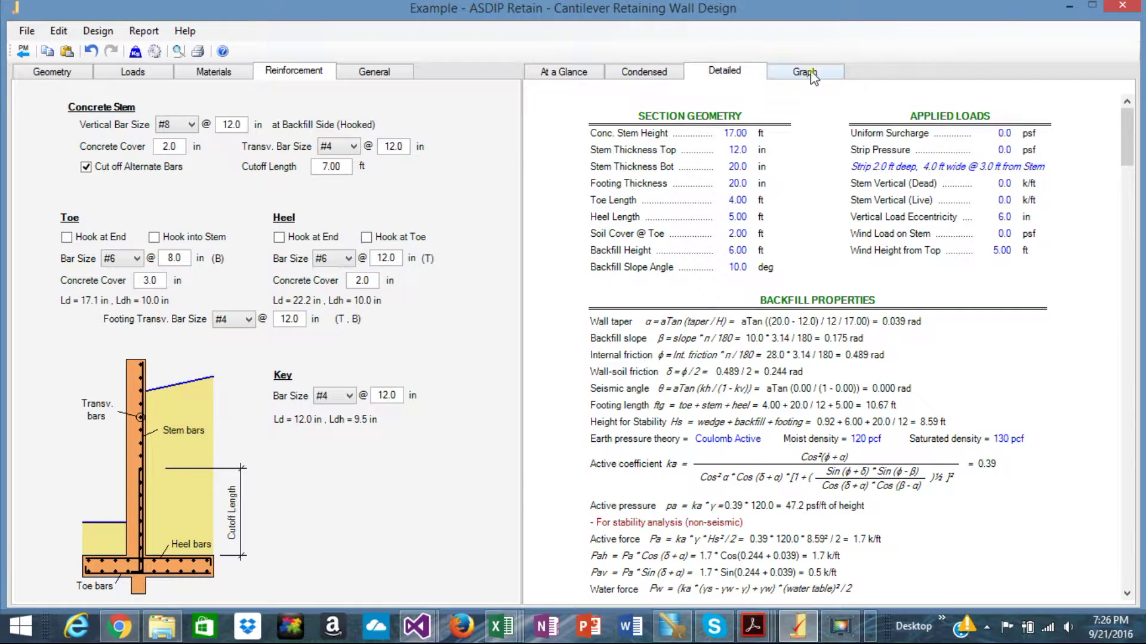
left_click(806, 72)
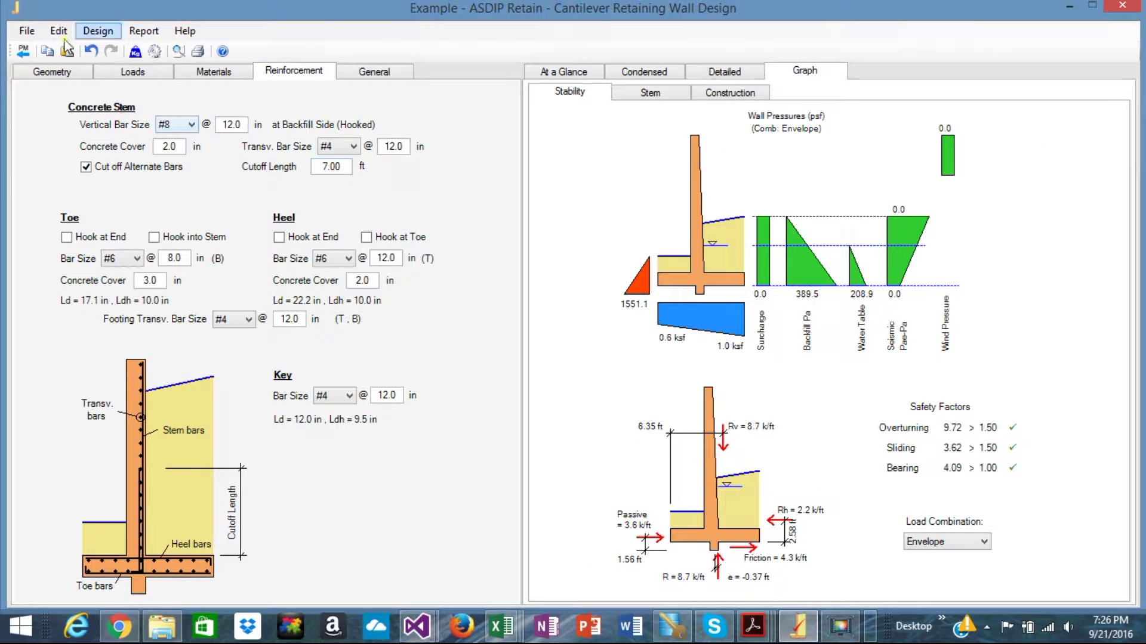
left_click(55, 73)
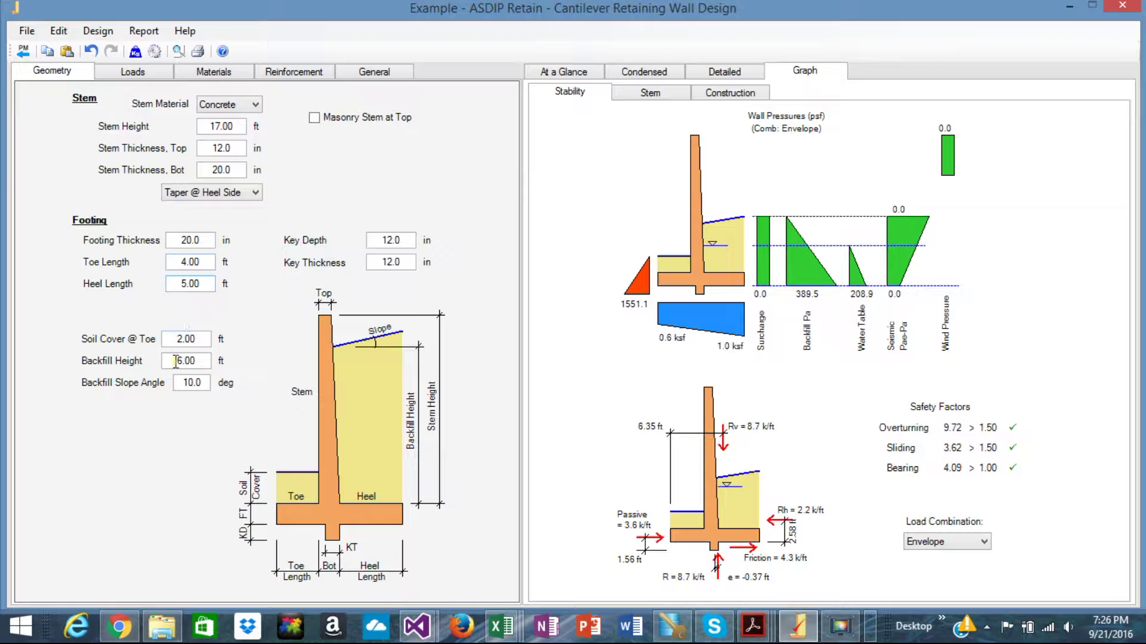
left_click(195, 361)
double_click(197, 362)
type("17")
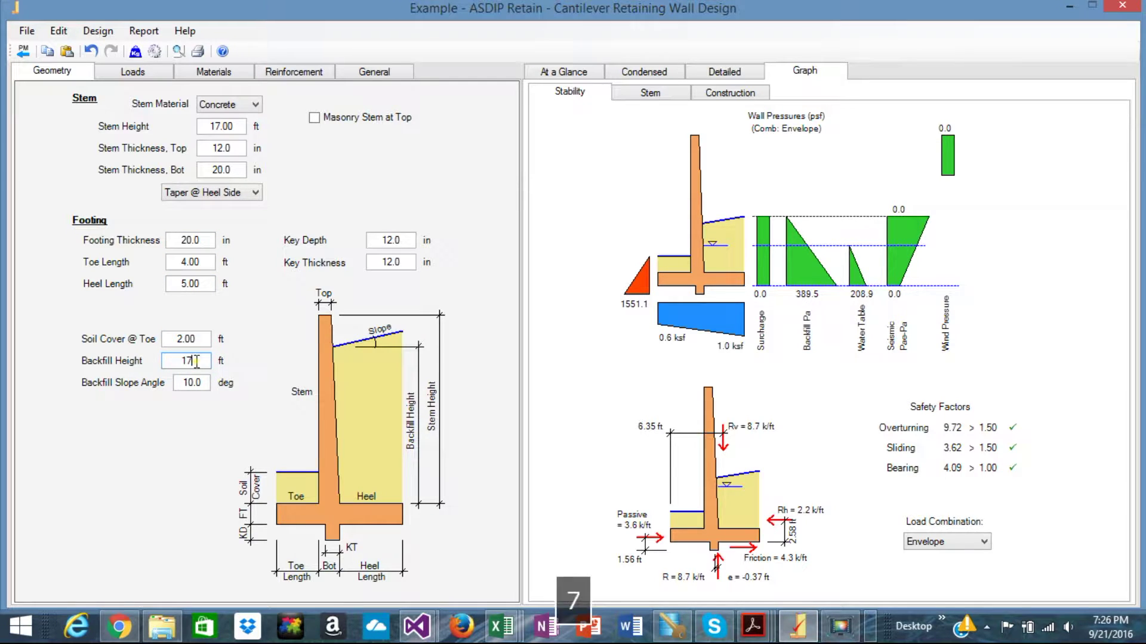
key("Return")
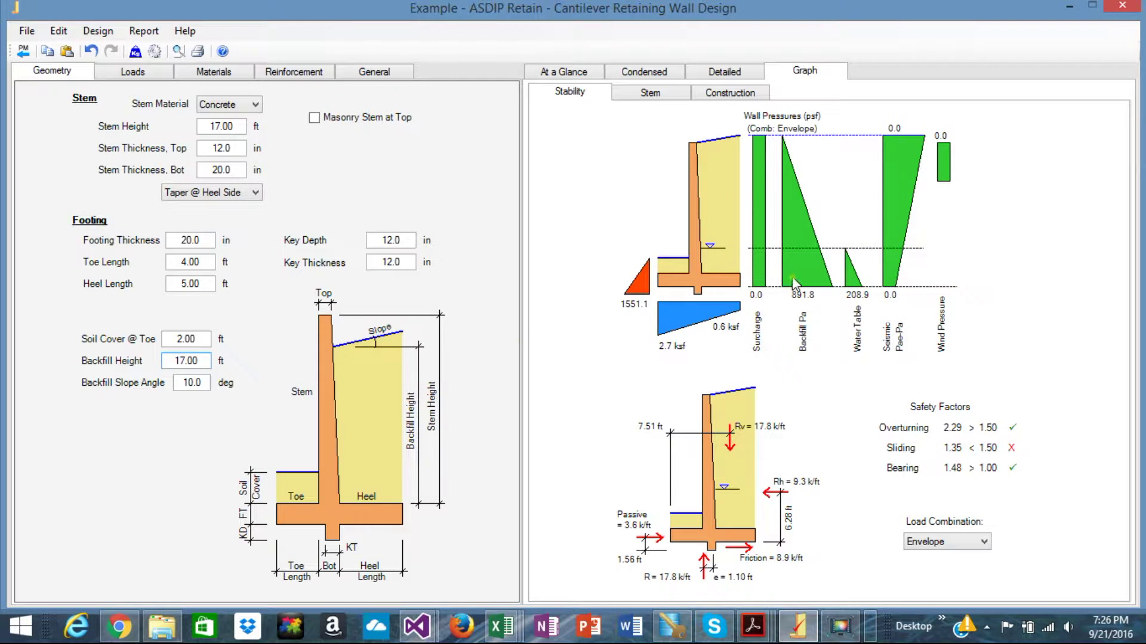
left_click(651, 94)
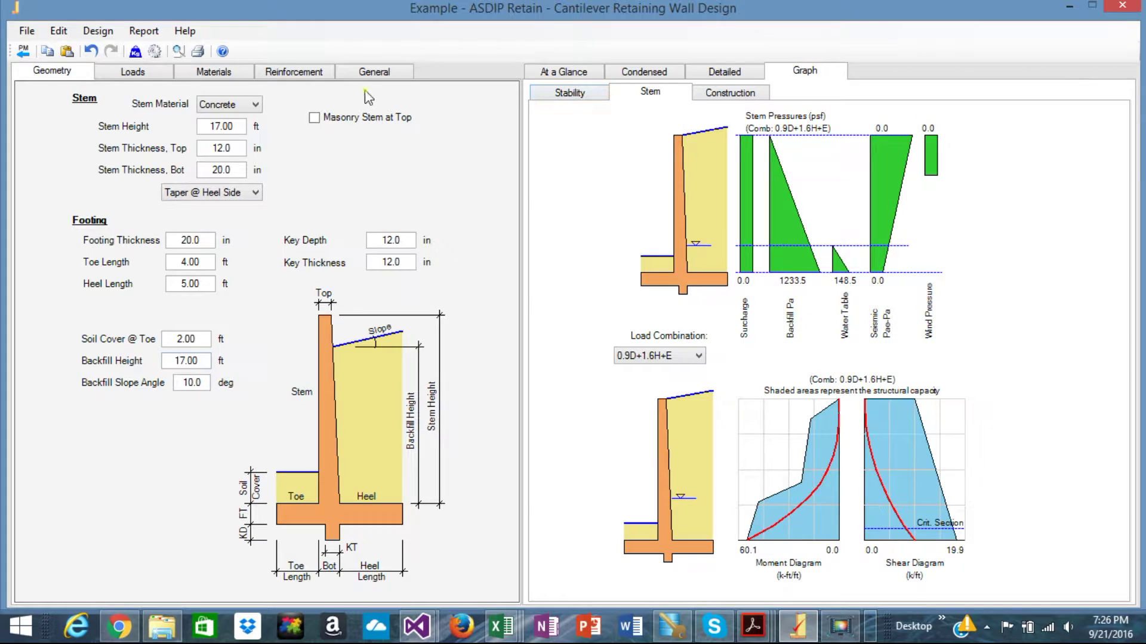
left_click(280, 72)
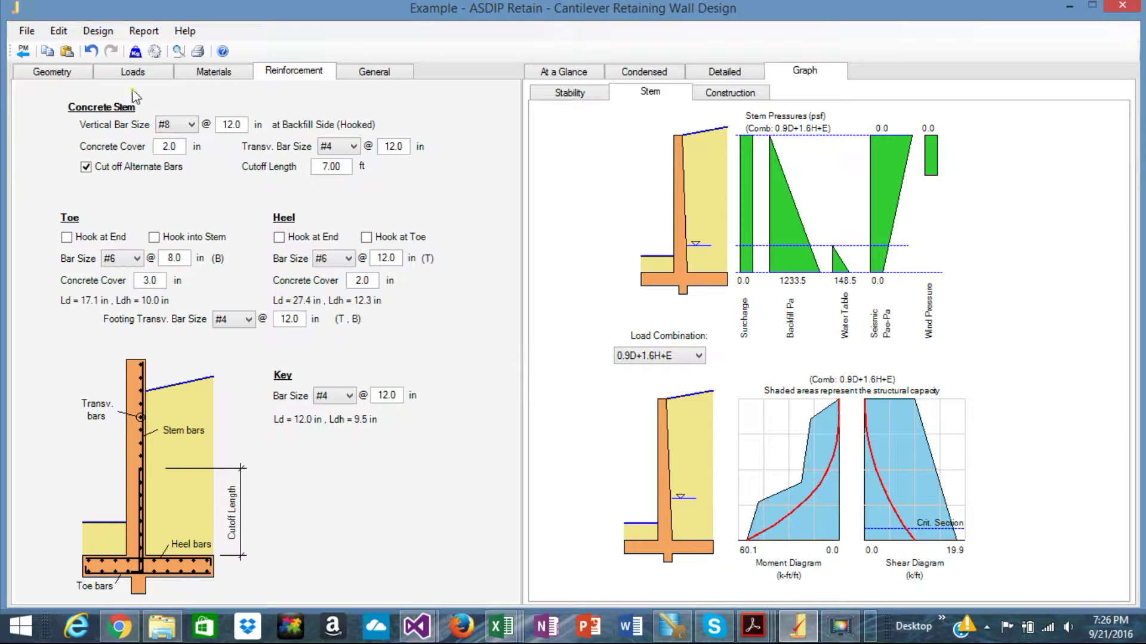
- Stop cutting off alternate stem bars and view the At a Glance summary flagging sliding 1.35 < 1.50
left_click(85, 167)
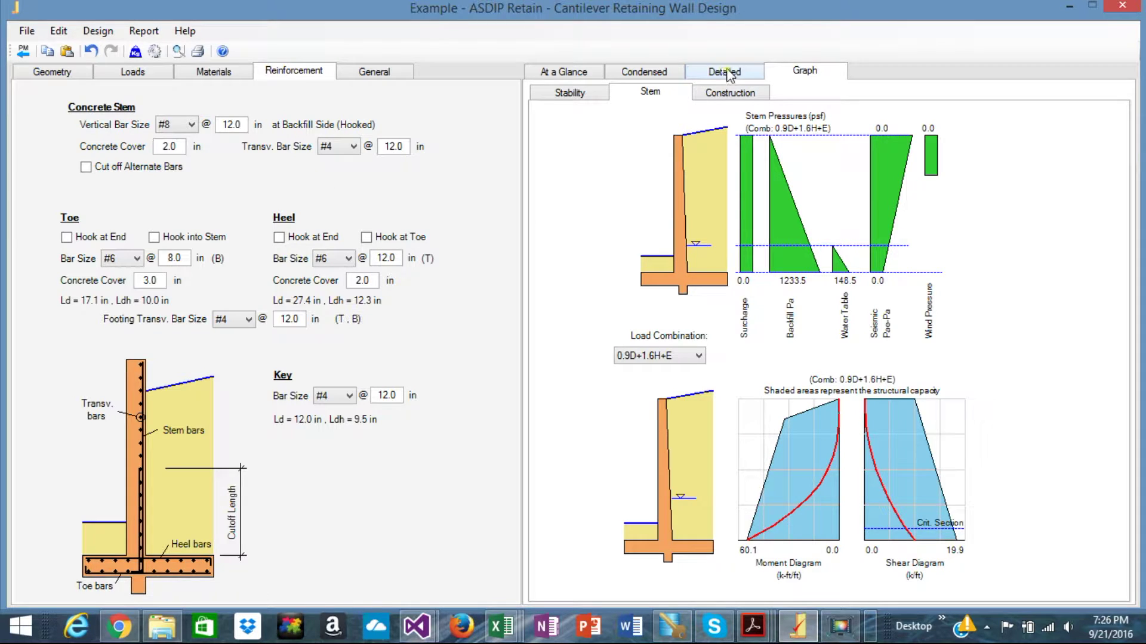
left_click(569, 77)
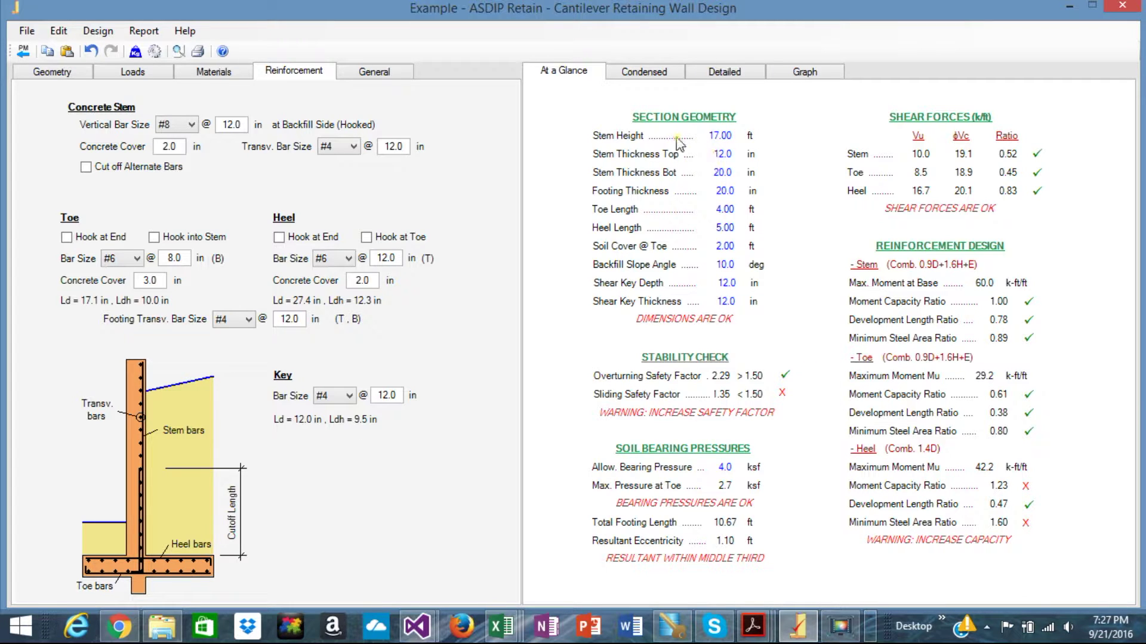
- Scroll the Condensed report down to Materials, then switch to the Detailed calculations report
left_click(650, 73)
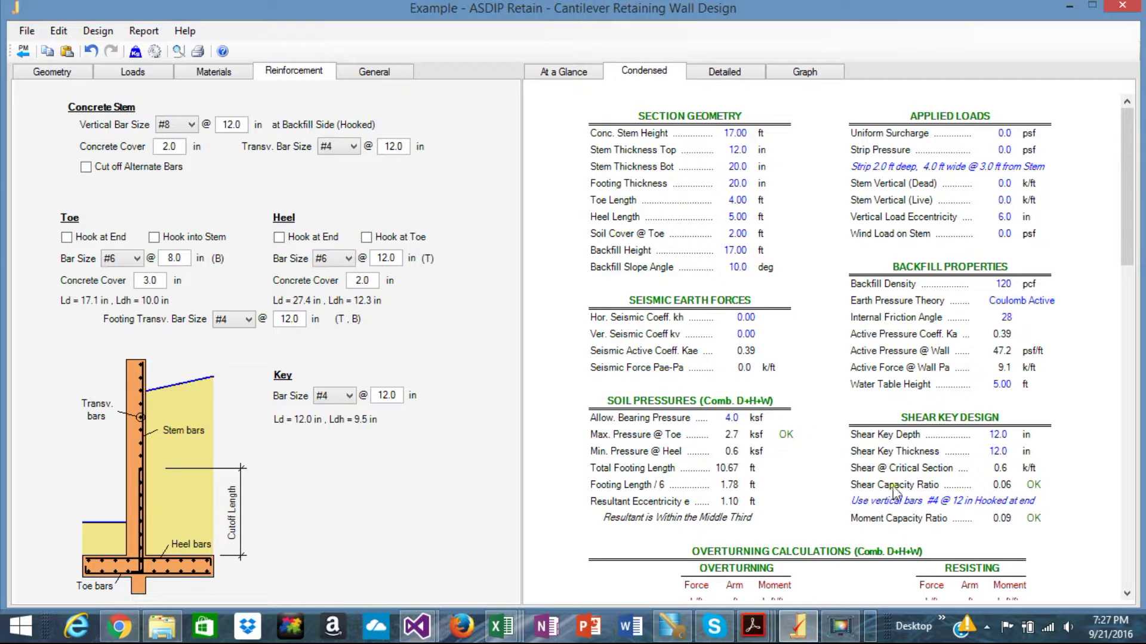
scroll(868, 430, "down", 6)
scroll(868, 430, "up", 6)
scroll(825, 306, "down", 3)
scroll(825, 306, "down", 6)
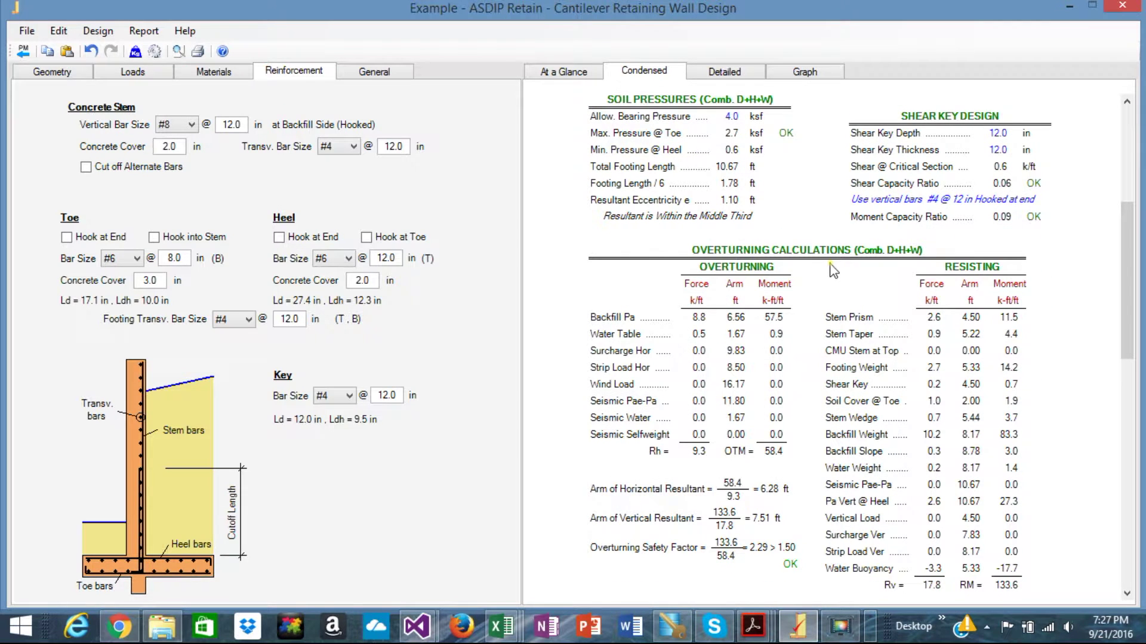
scroll(833, 271, "down", 3)
scroll(833, 271, "down", 9)
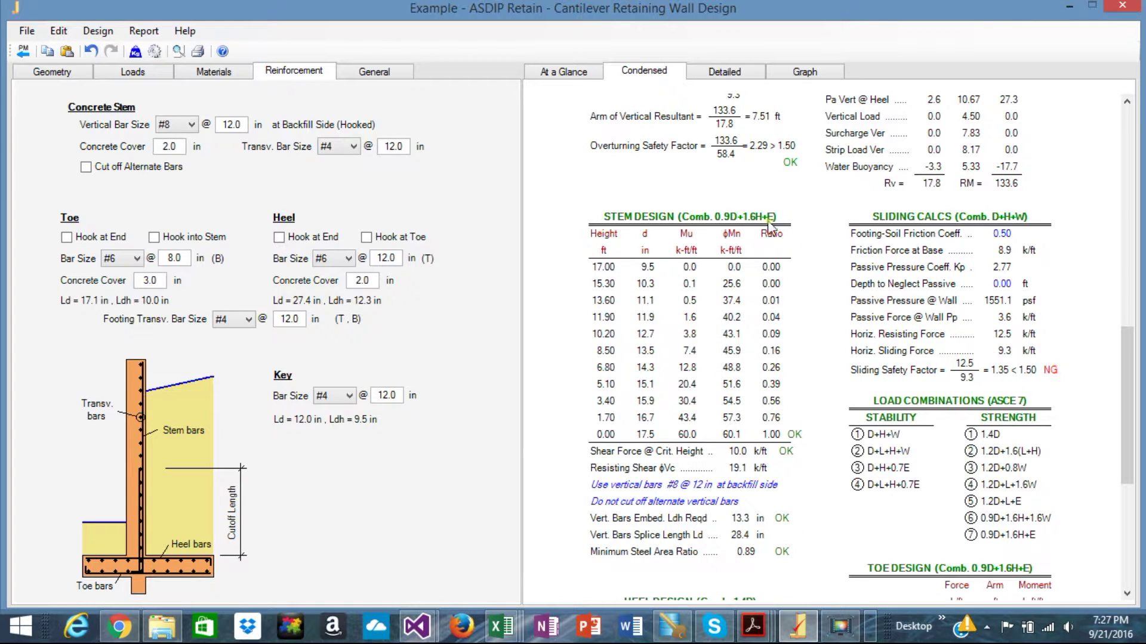
scroll(837, 339, "down", 10)
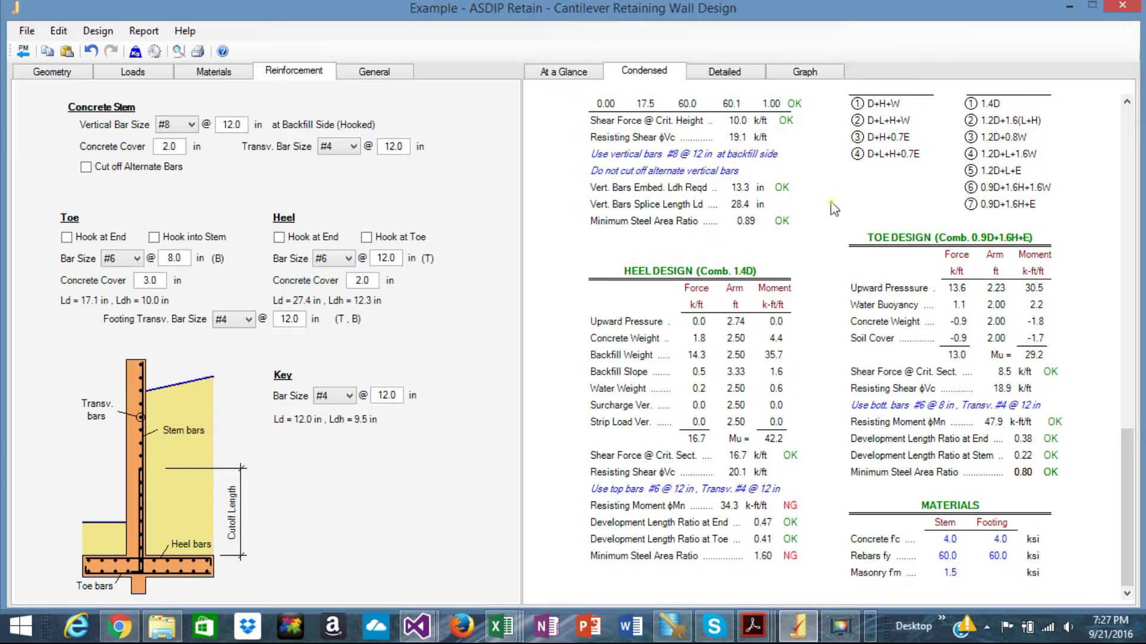
left_click(734, 72)
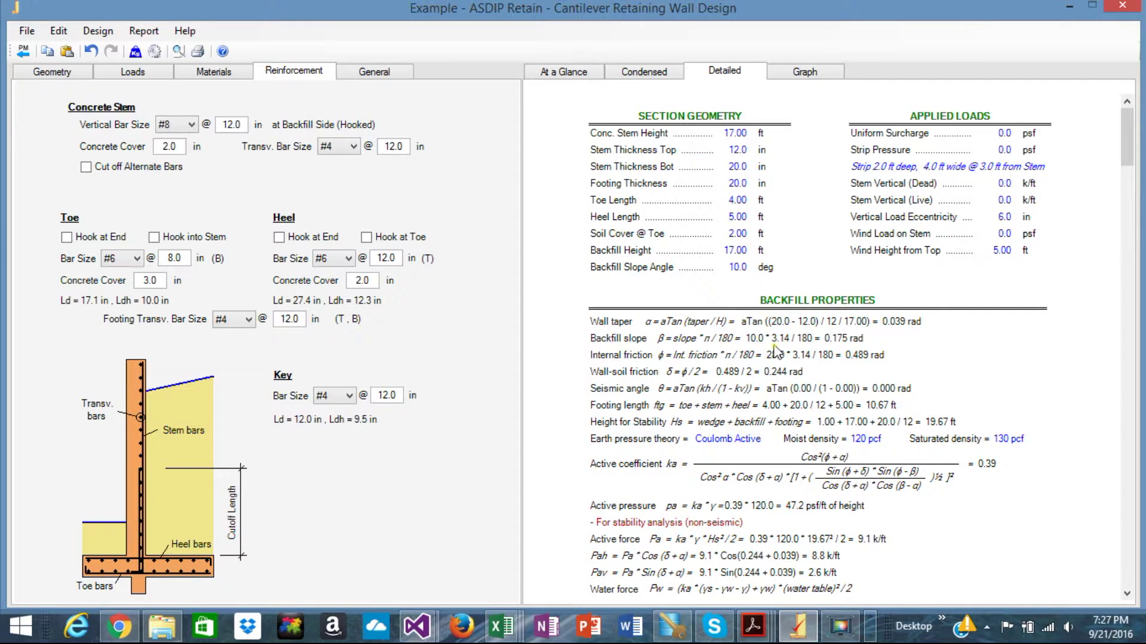
- Read the Detailed calculations down to Heel Design, then return to the stem pressure graphs
scroll(844, 345, "down", 10)
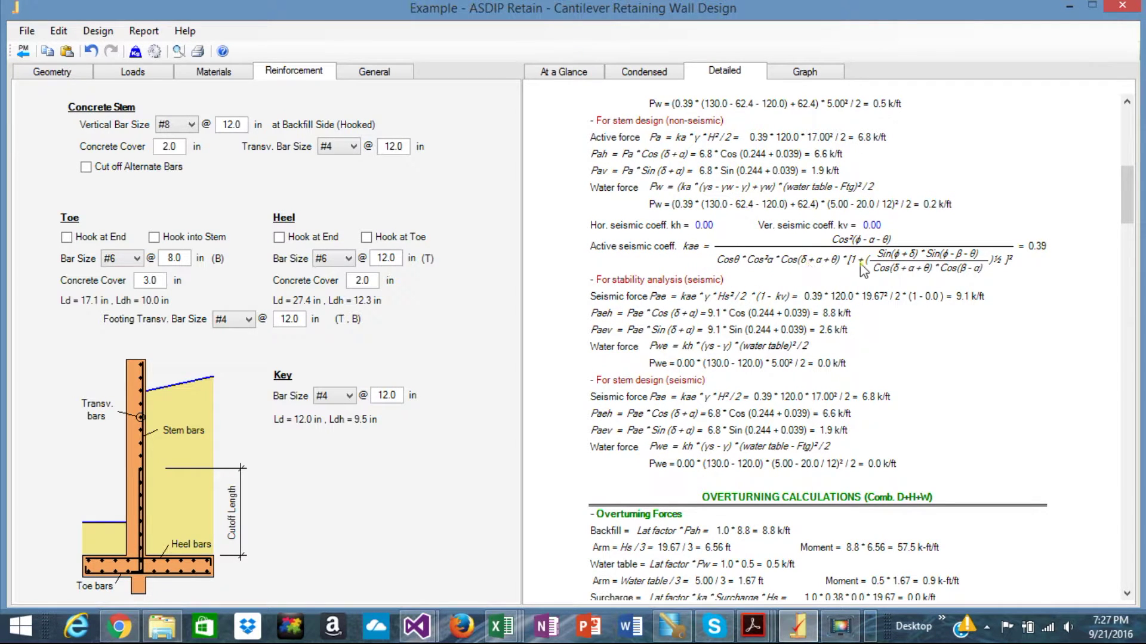
scroll(953, 267, "down", 15)
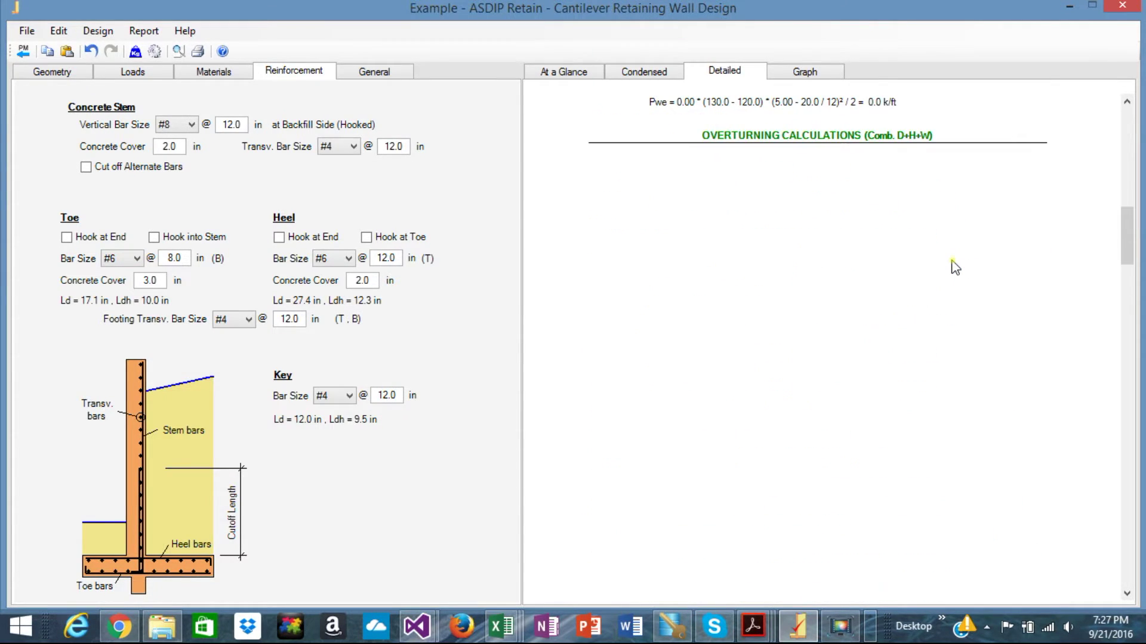
scroll(953, 266, "up", 4)
scroll(953, 267, "down", 12)
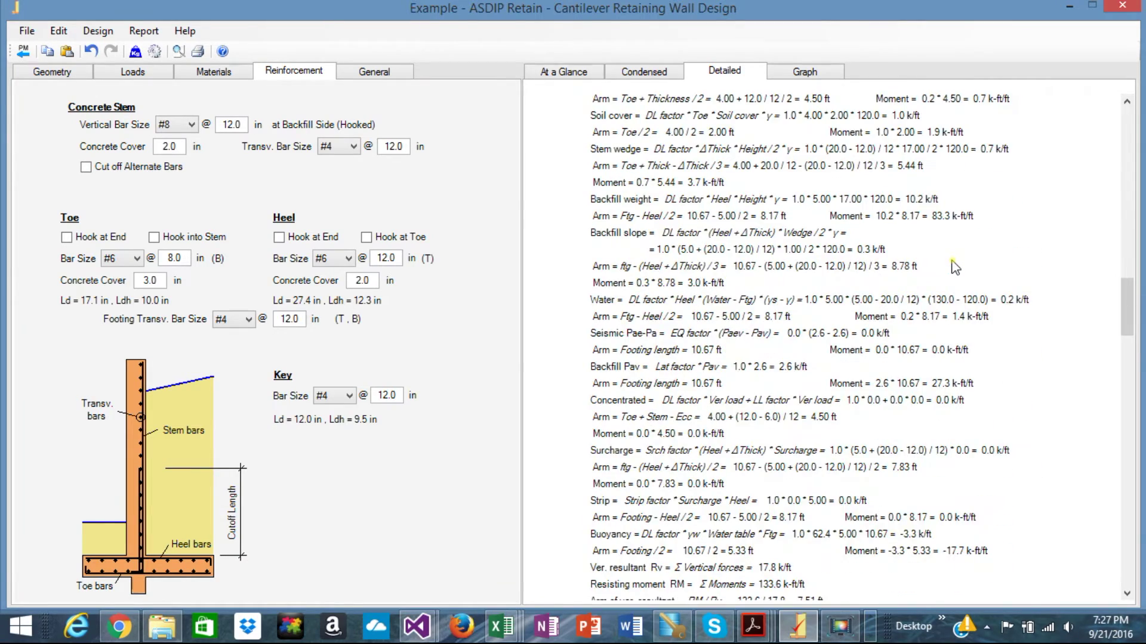
scroll(953, 267, "down", 9)
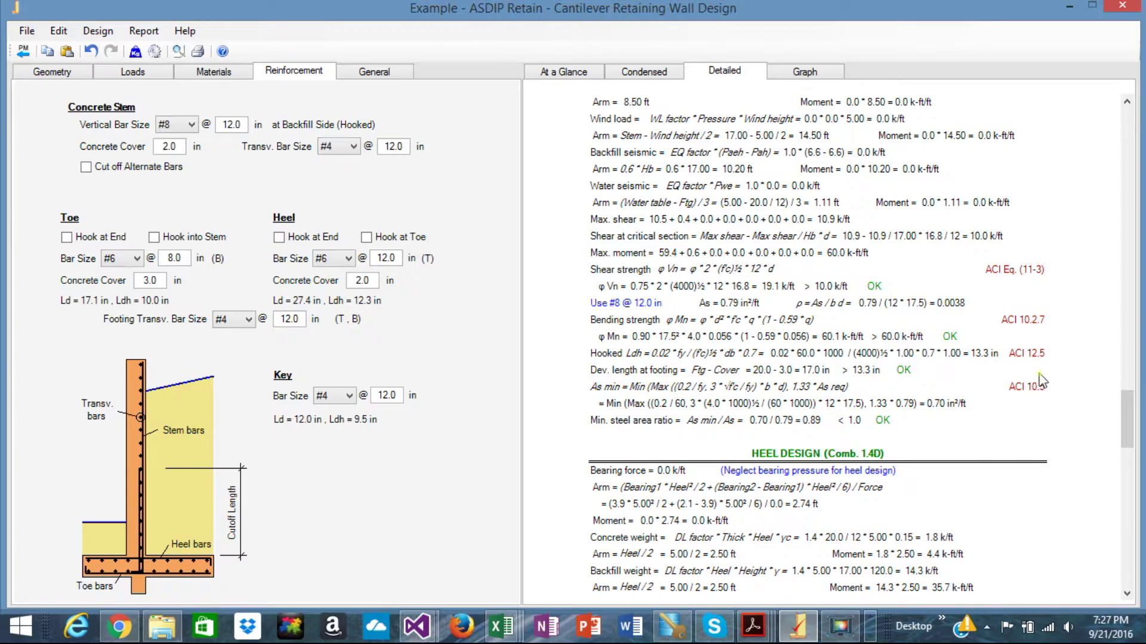
scroll(955, 382, "down", 8)
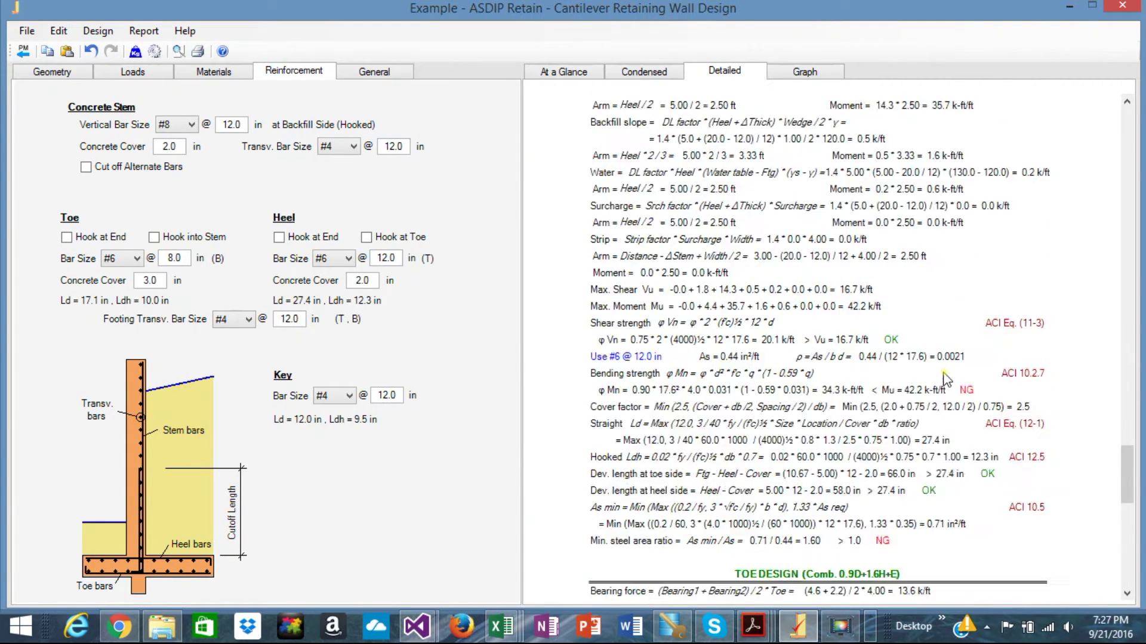
scroll(887, 327, "up", 6)
left_click(810, 77)
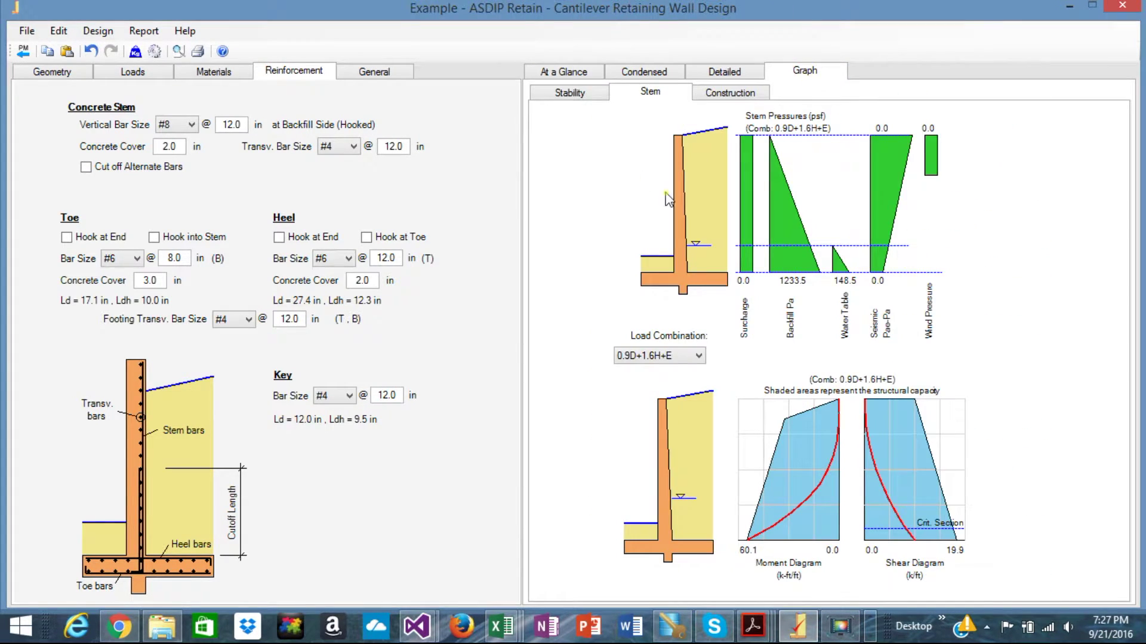
- View the Stability and Stem graphs, ending on the Construction section and elevation drawings
left_click(574, 94)
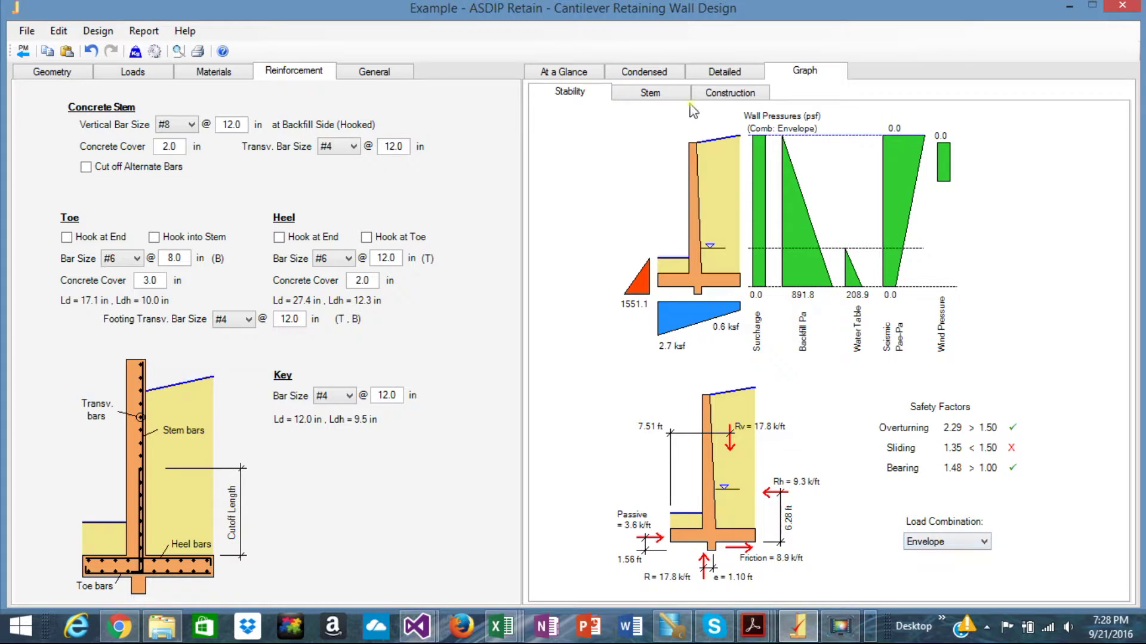
left_click(671, 96)
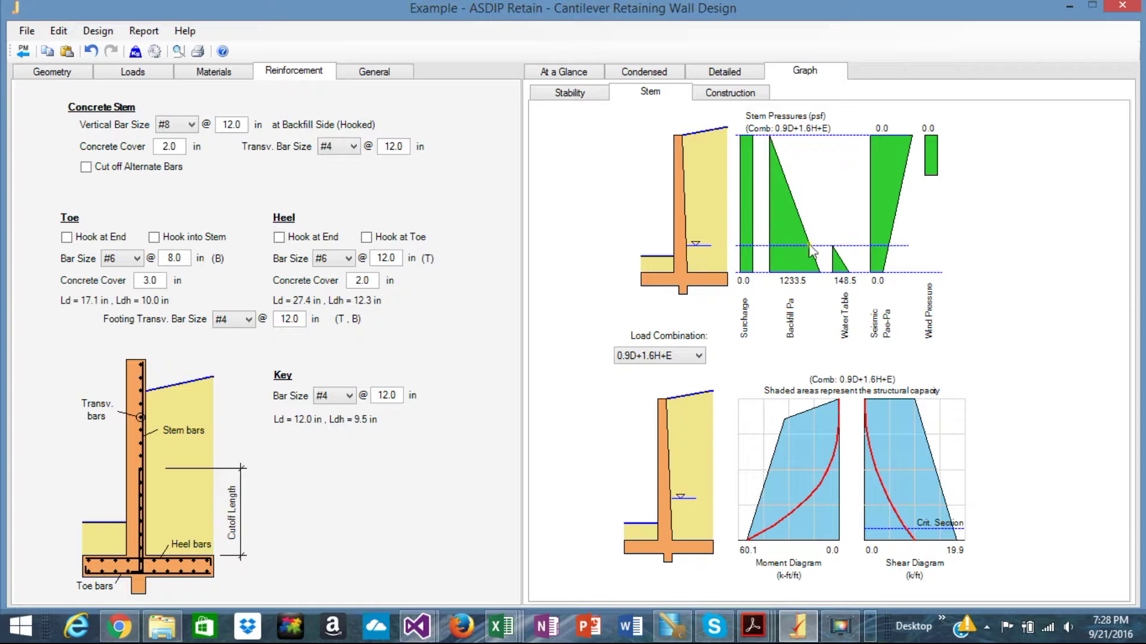
left_click(747, 90)
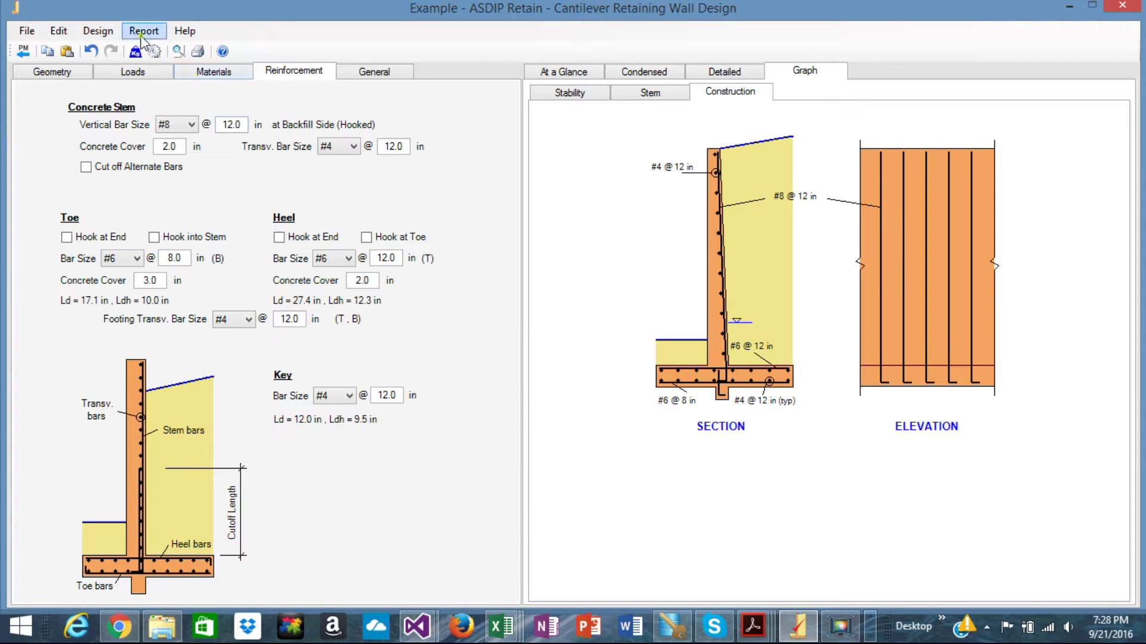
left_click(95, 31)
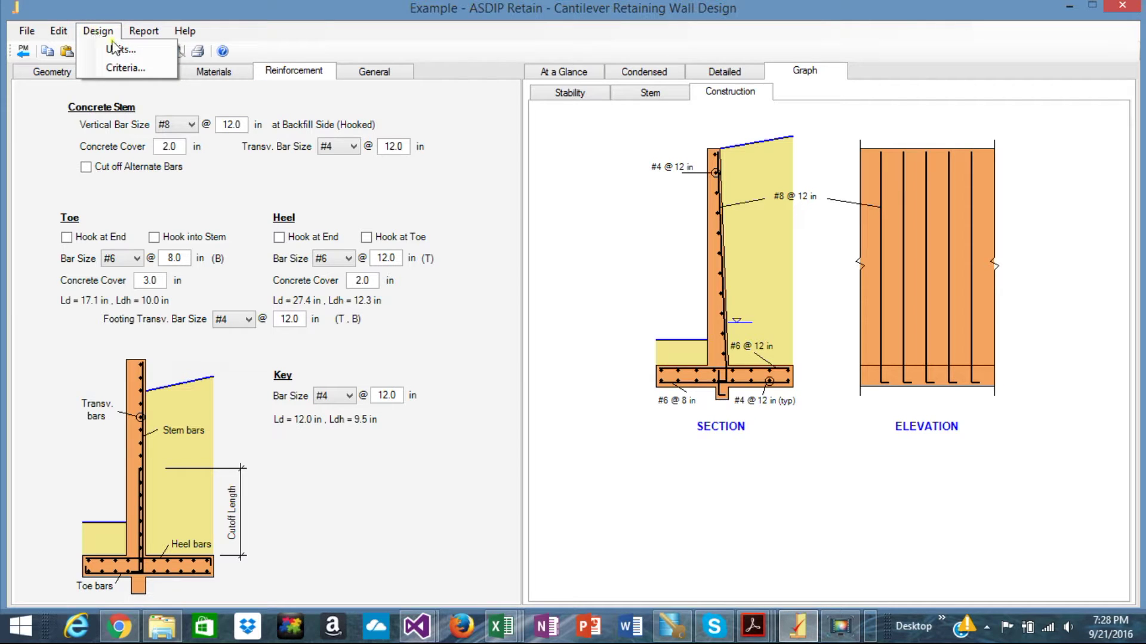
left_click(116, 47)
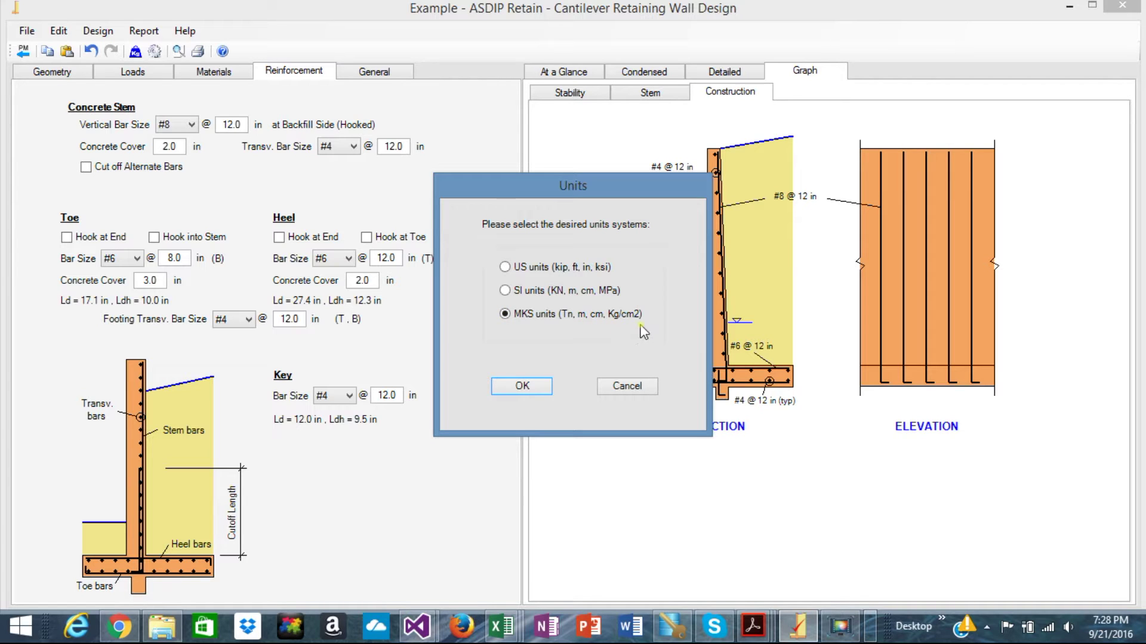
left_click(632, 389)
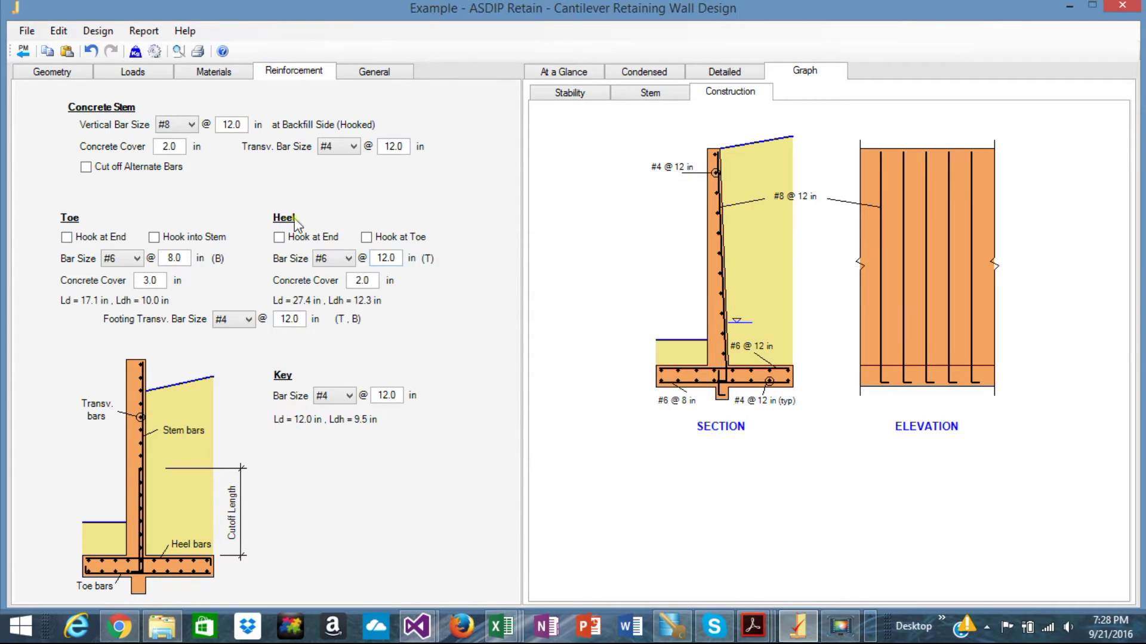
left_click(97, 31)
- Review the Design Criteria Stability and Conditions settings, cancel unchanged, and return to Geometry
left_click(122, 66)
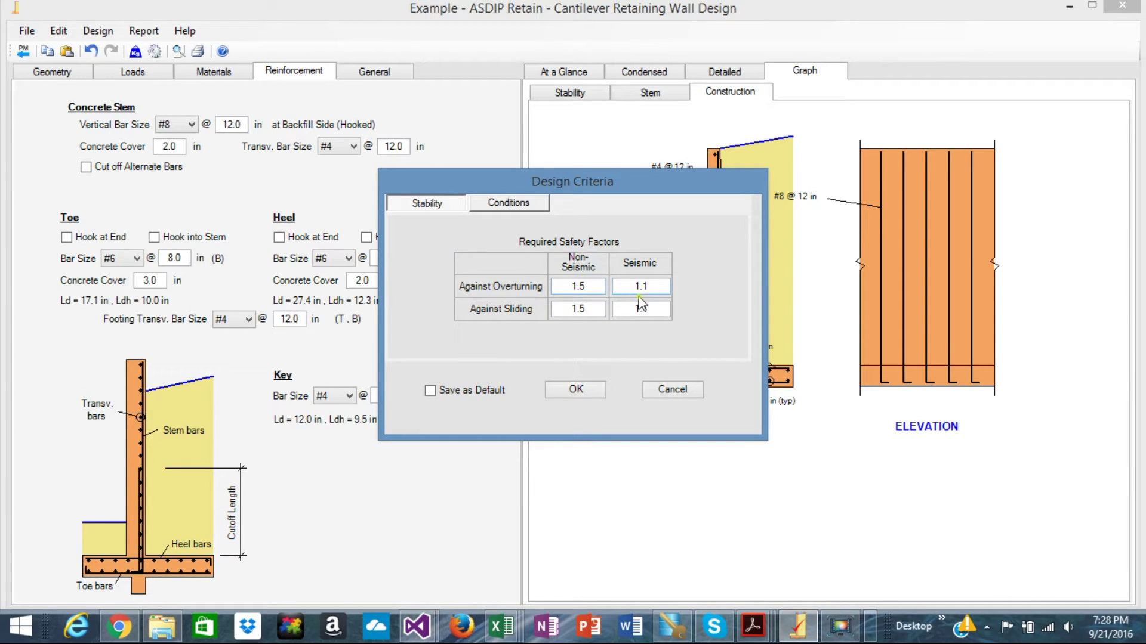
left_click(510, 204)
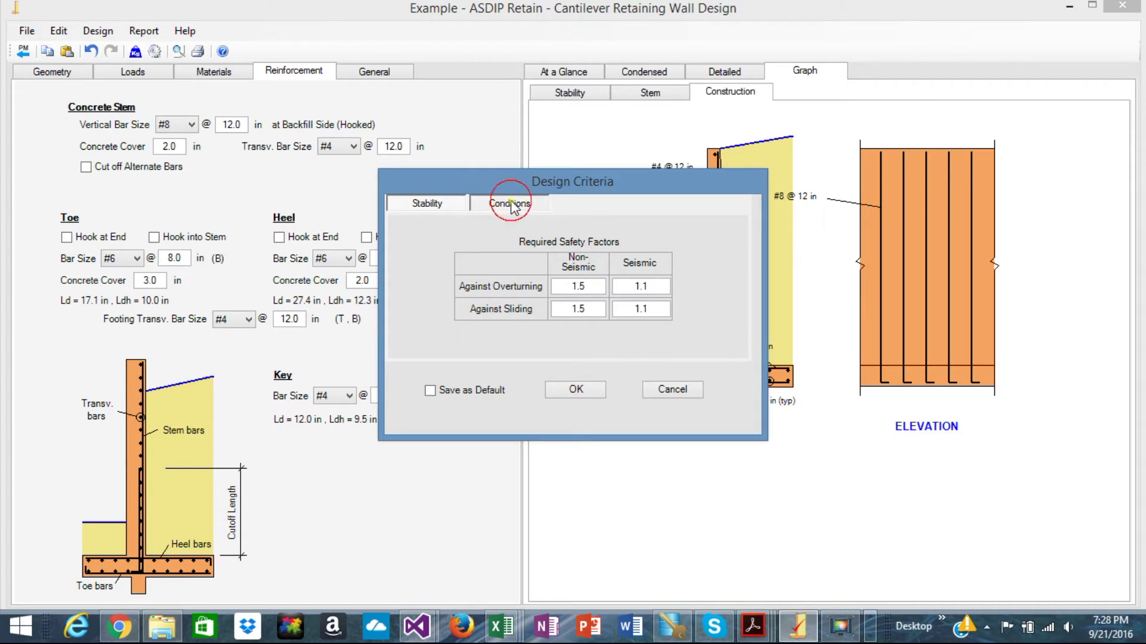
left_click(667, 390)
left_click(51, 76)
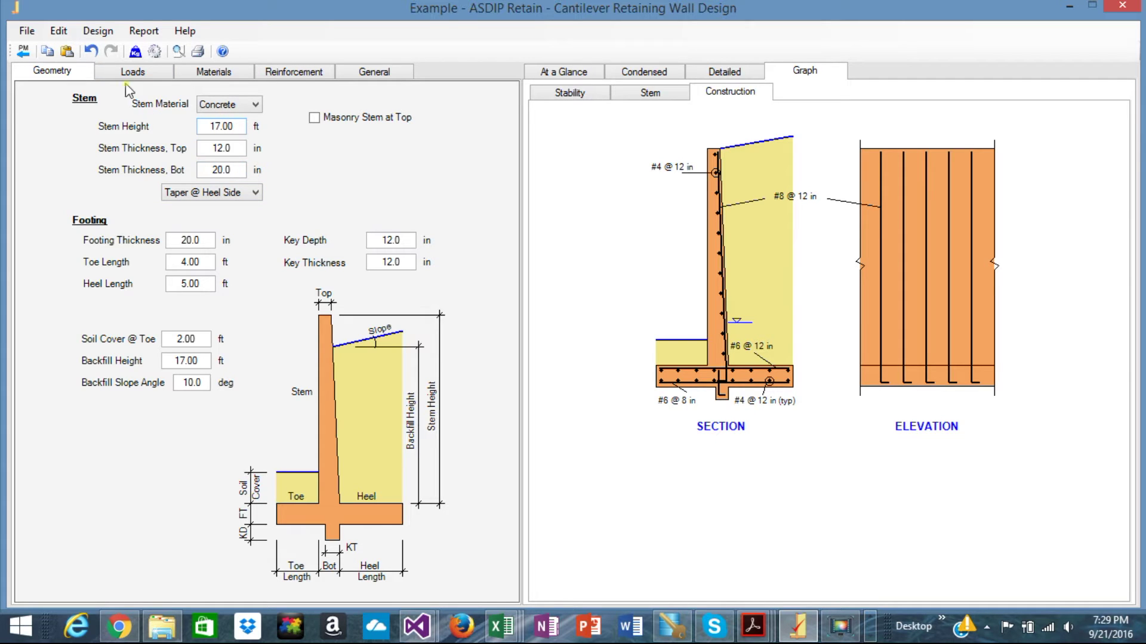
- Tour the Loads, Materials and Reinforcement inputs, then show Condensed results beside the Geometry inputs
left_click(150, 72)
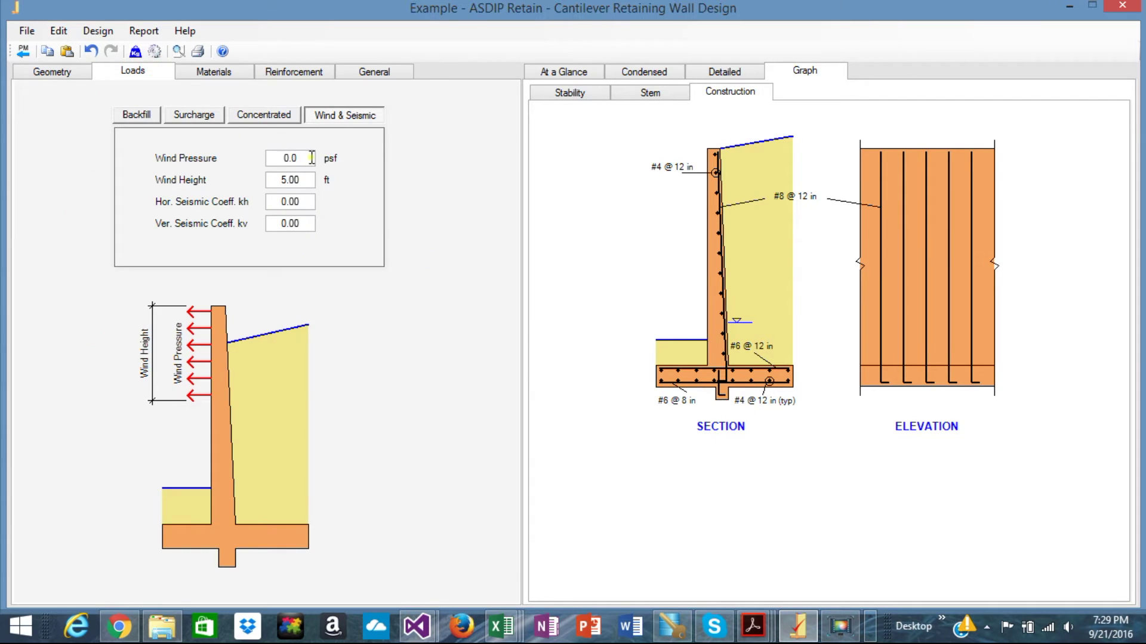
left_click(223, 71)
left_click(302, 74)
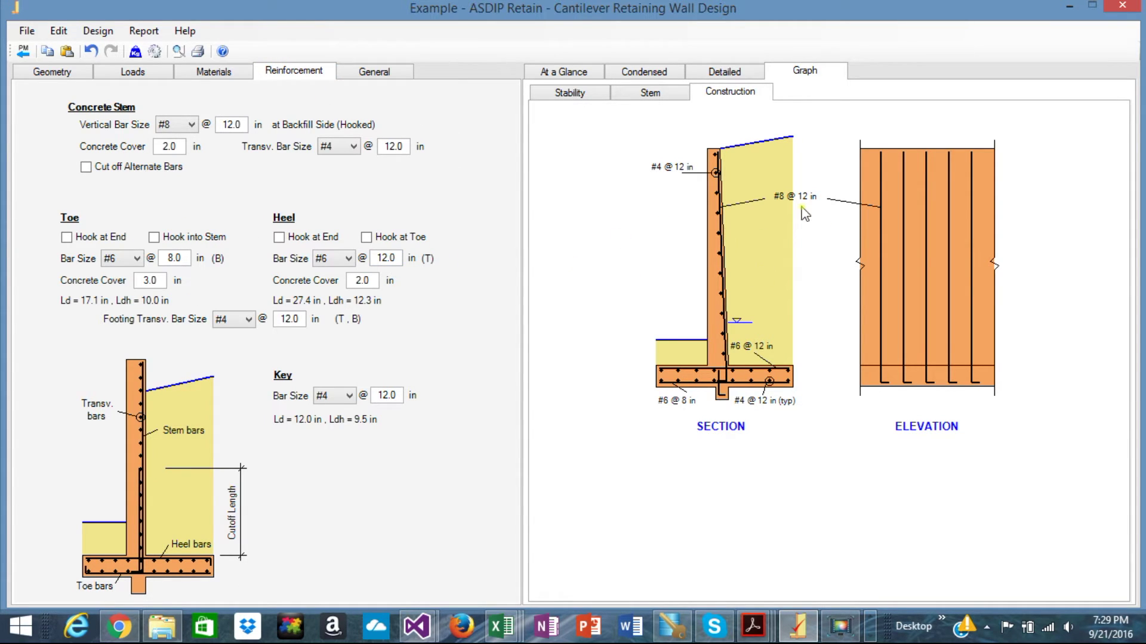
left_click(645, 73)
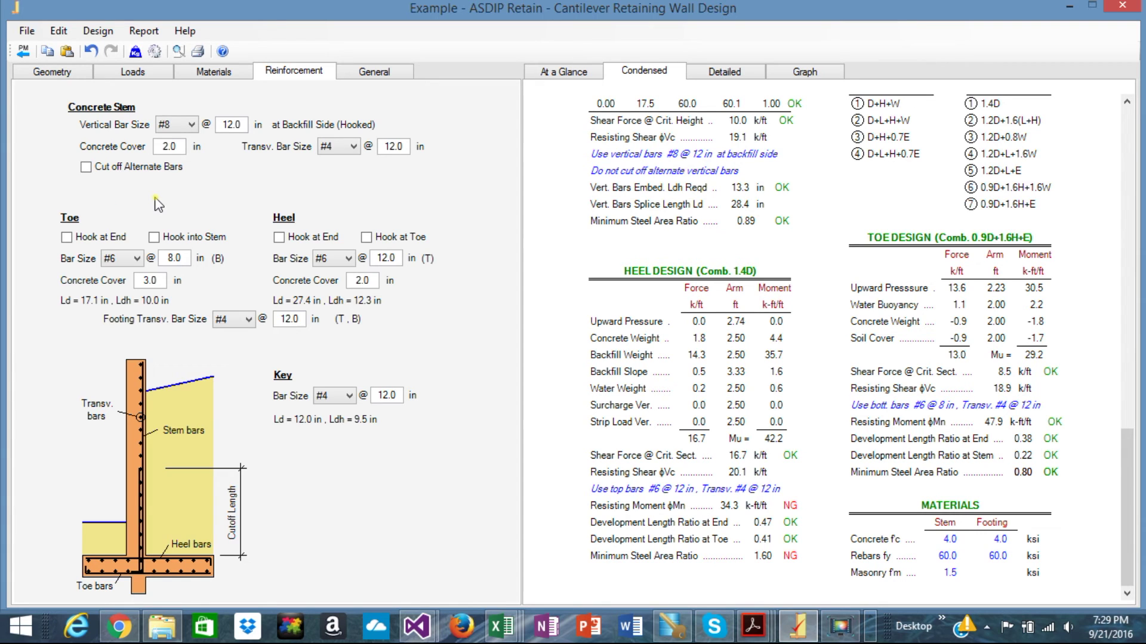
left_click(53, 73)
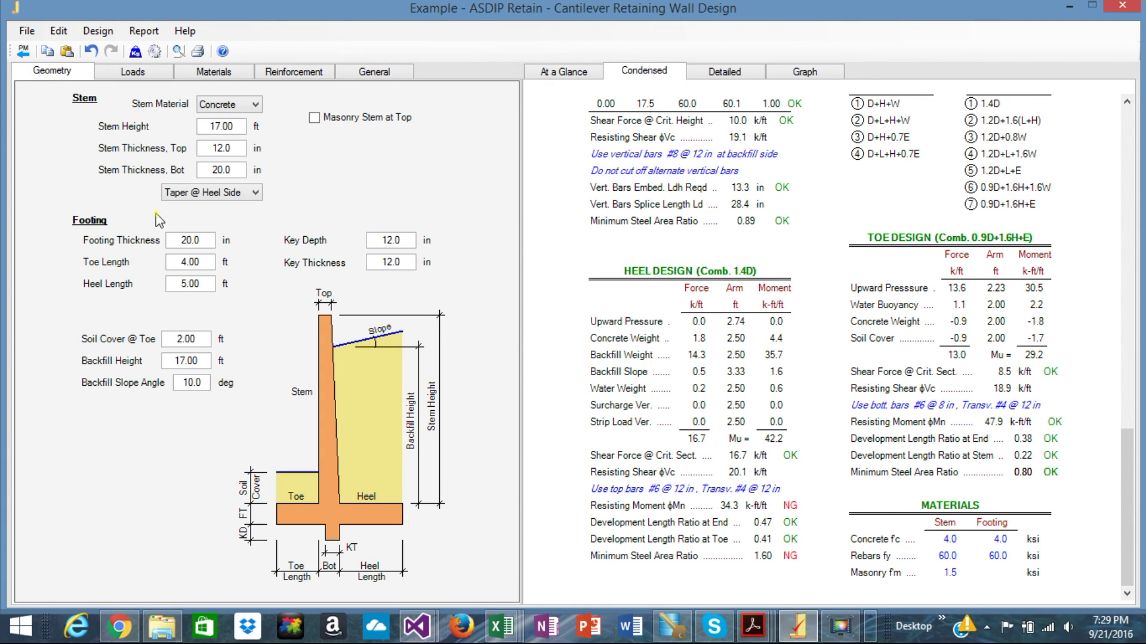